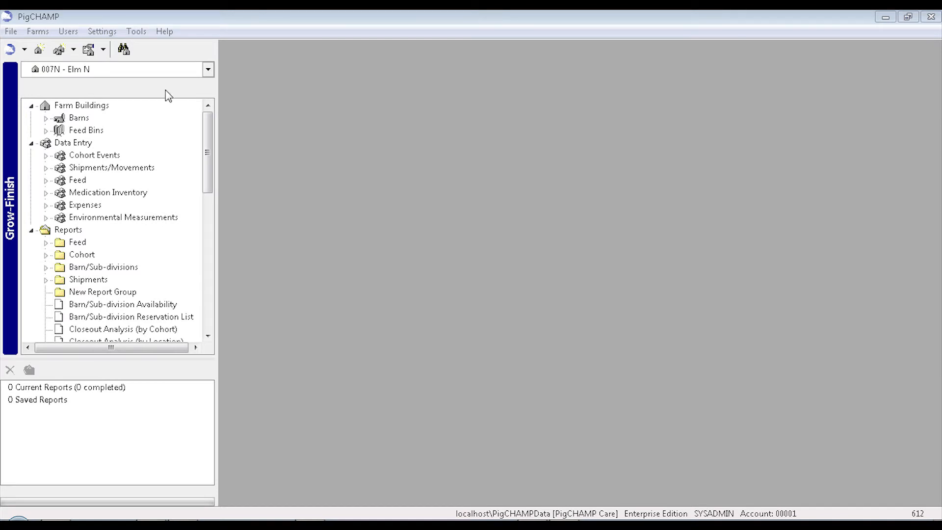
- Open the data entry form for reserving a barn or sub-division and view the feed management settings reachable from it
left_click(111, 32)
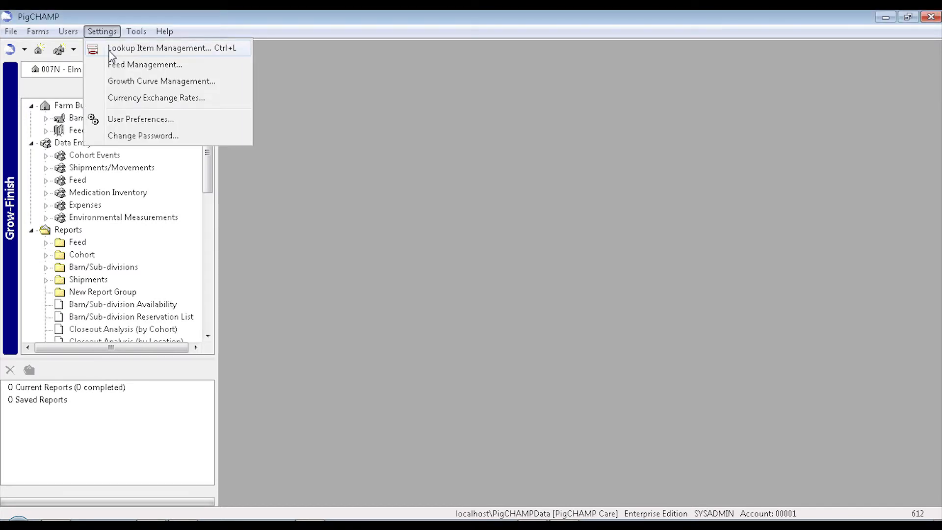
left_click(294, 81)
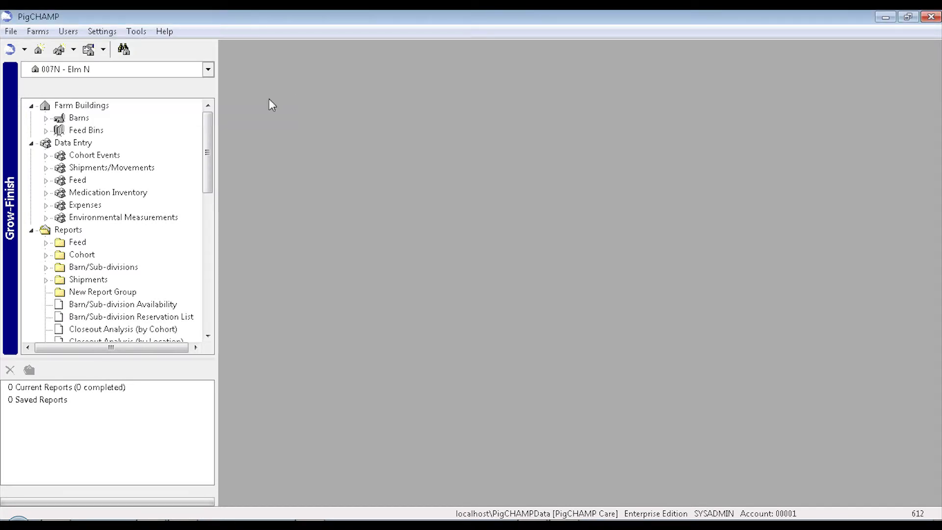
left_click(45, 156)
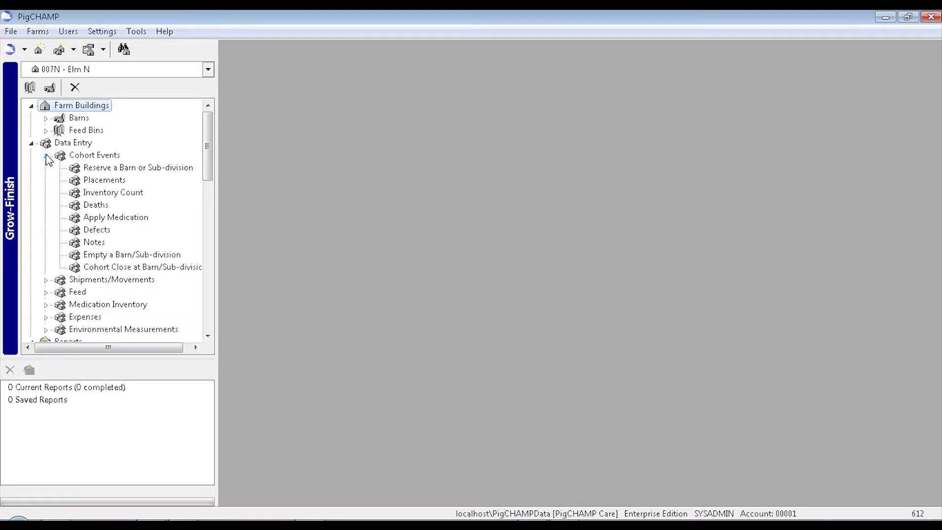
left_click(95, 168)
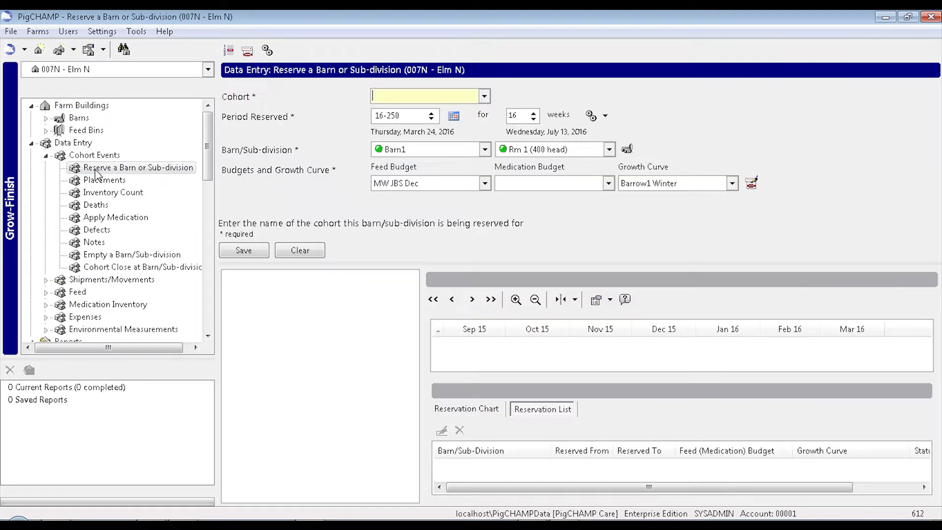
left_click(752, 183)
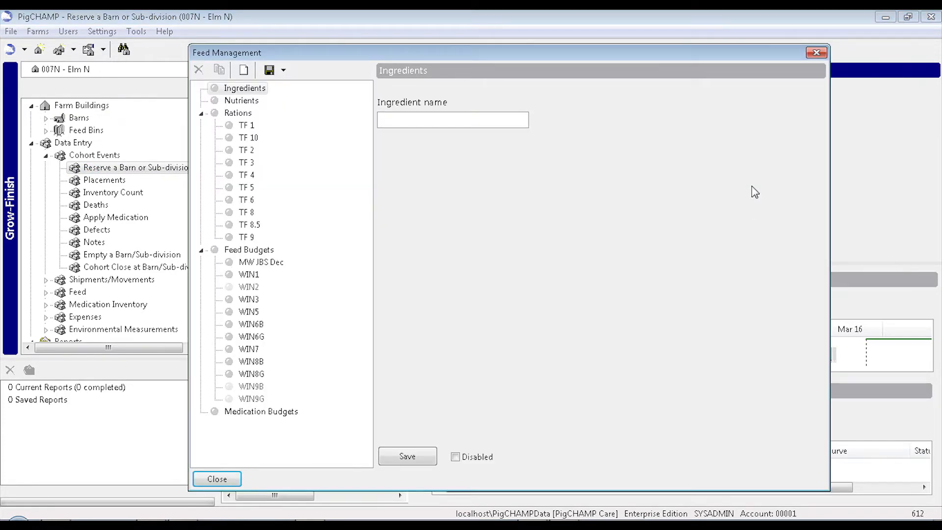
left_click(817, 52)
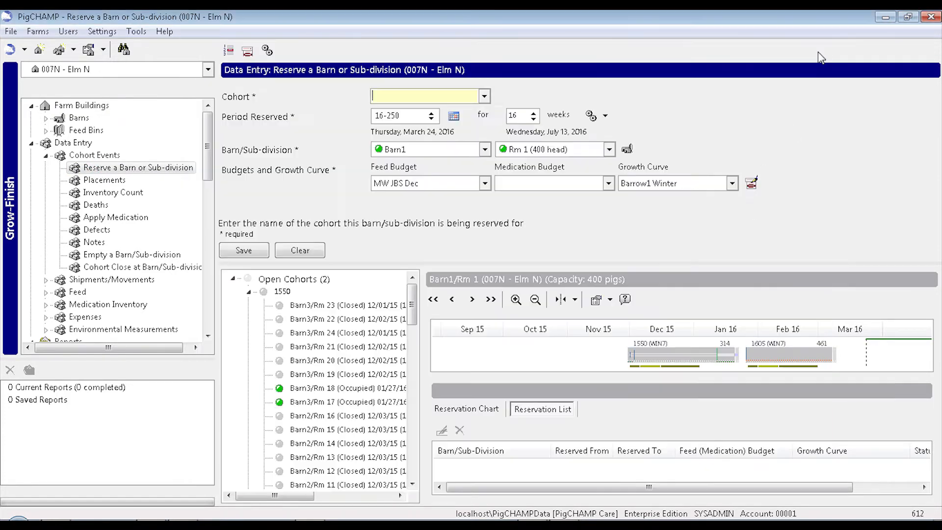
- Open Lookup Item Management and display the details of the Agalactia item among the disposal and treatment conditions
left_click(252, 57)
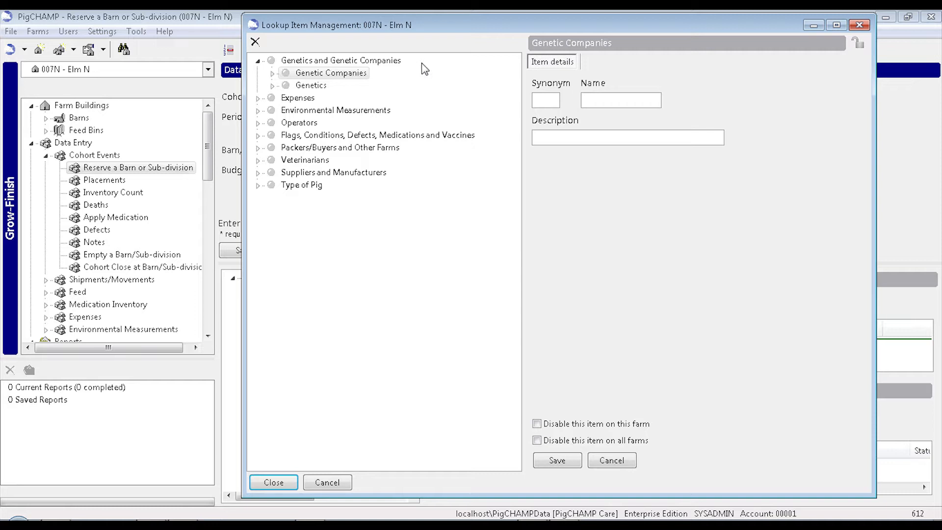
left_click(260, 136)
left_click(272, 147)
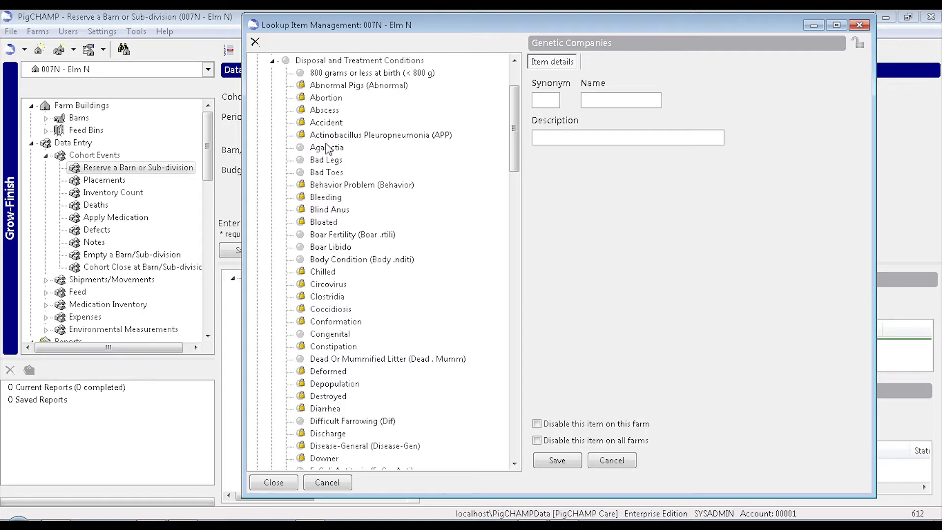
left_click(338, 150)
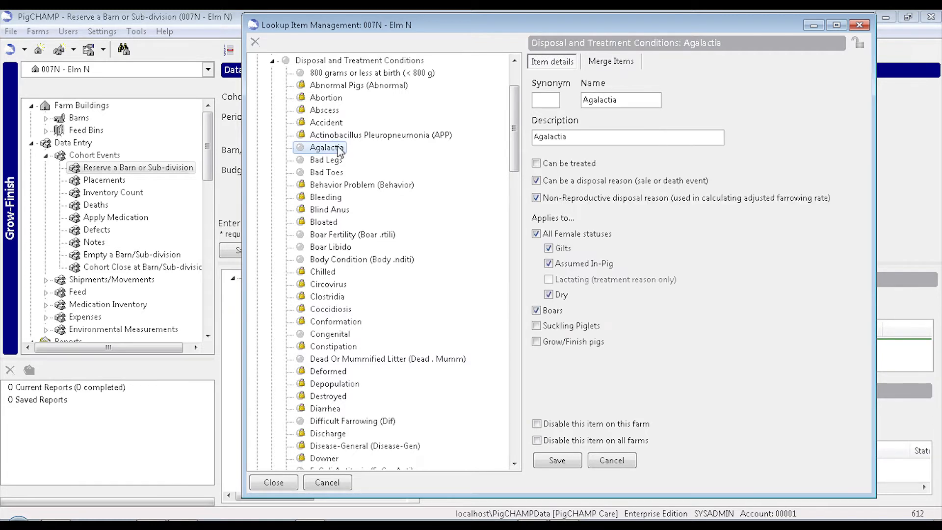
- Try toggling Agalactia's can-be-treated, disposal reason and non-reproductive disposal reason options, and restore them
left_click(536, 163)
left_click(537, 181)
left_click(537, 198)
left_click(537, 197)
left_click(536, 181)
left_click(537, 164)
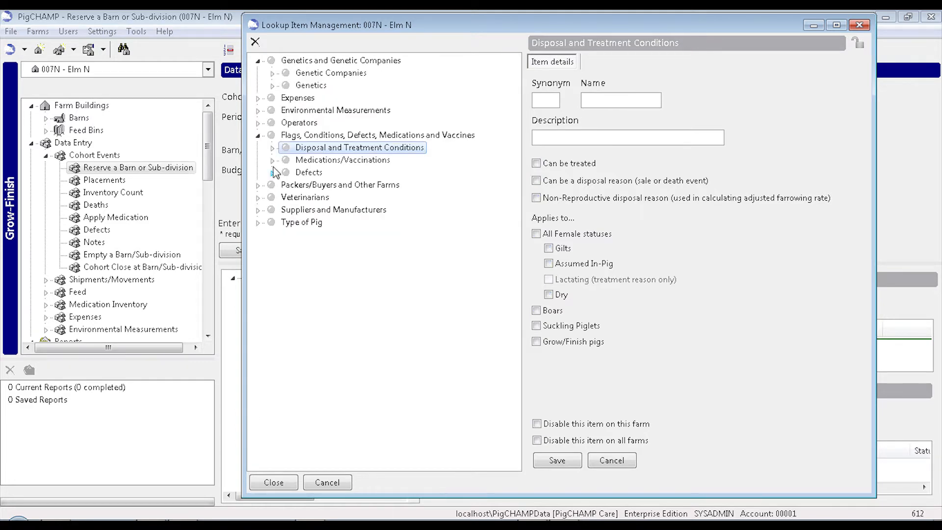
- Examine the administration methods, VFD requirement, units of measure and usage-day settings of the Ampicillin medication
left_click(273, 160)
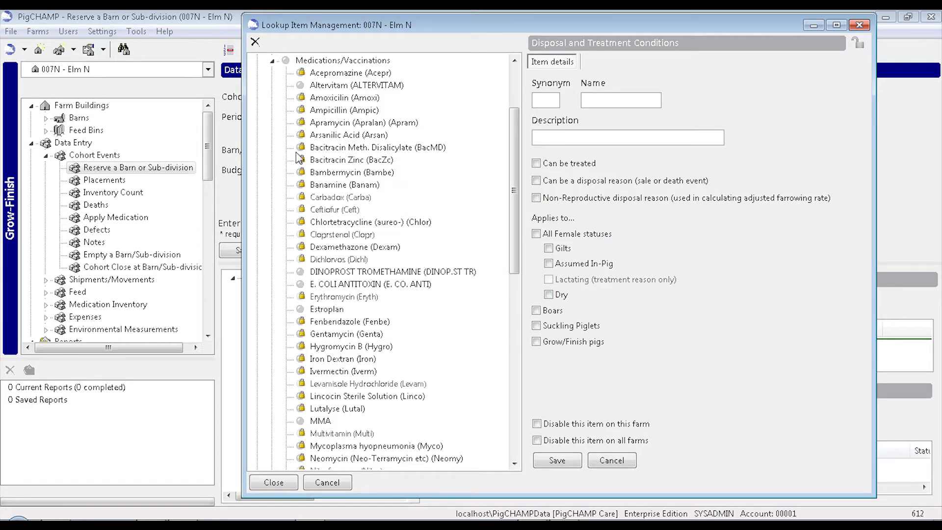
left_click(331, 112)
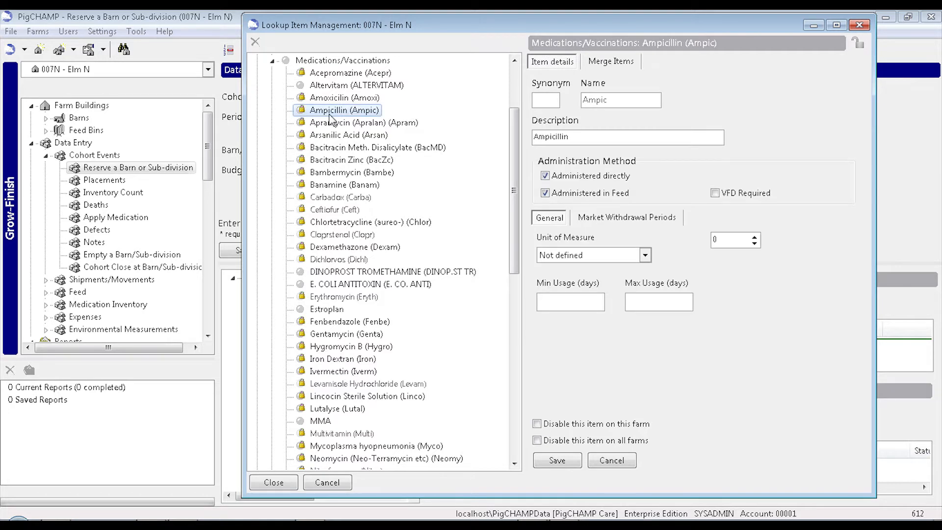
left_click(594, 182)
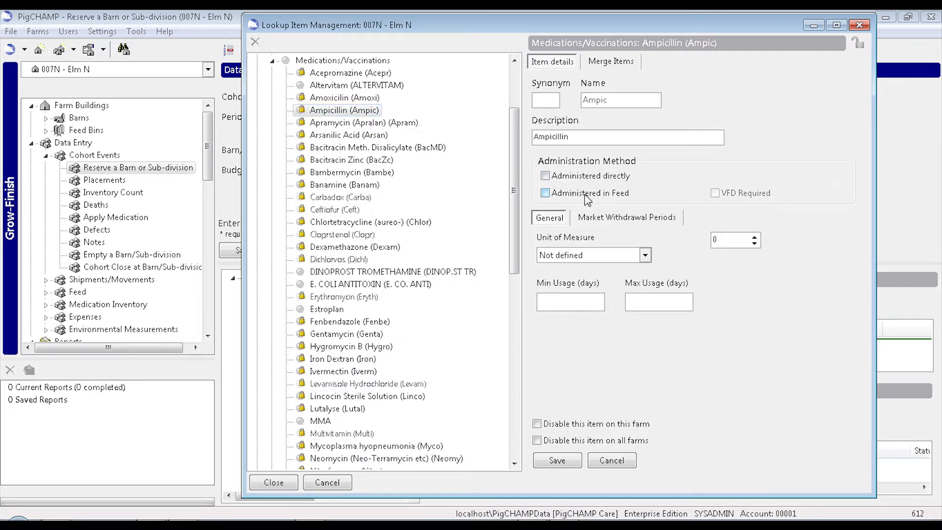
left_click(582, 181)
left_click(717, 196)
left_click(716, 193)
left_click(644, 255)
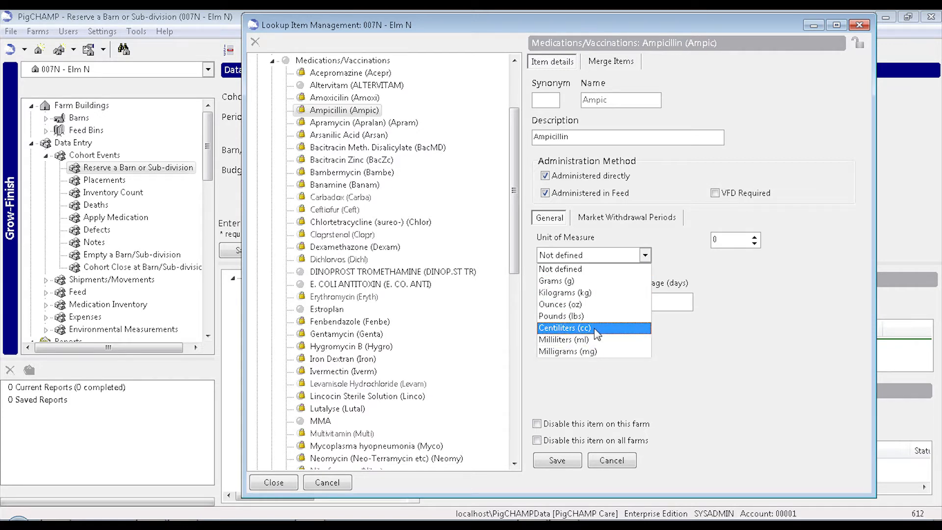
left_click(646, 252)
left_click(740, 246)
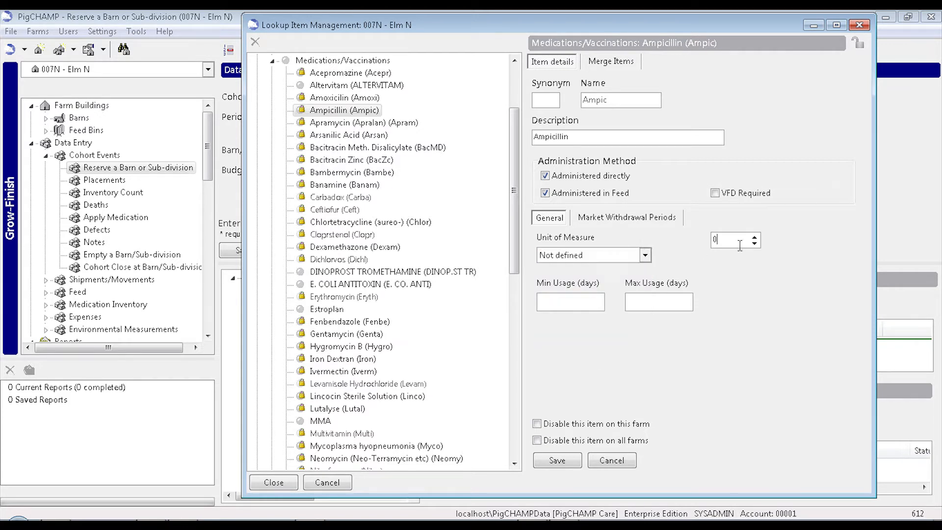
left_click(594, 303)
- Add a market withdrawal period of 30 days for "Export Market" to Ampicillin and save the item
left_click(648, 221)
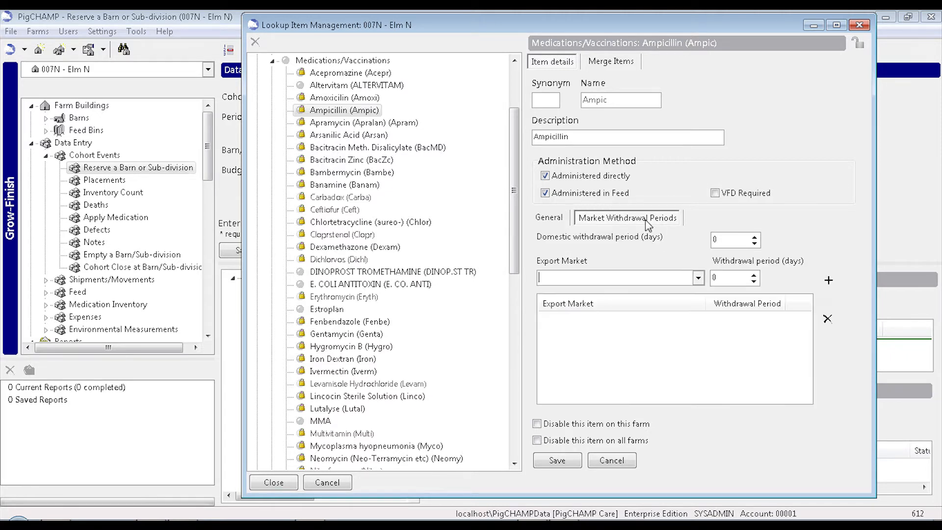
left_click(645, 280)
type("Export Market")
left_click(714, 278)
type("30")
left_click(834, 288)
left_click(560, 461)
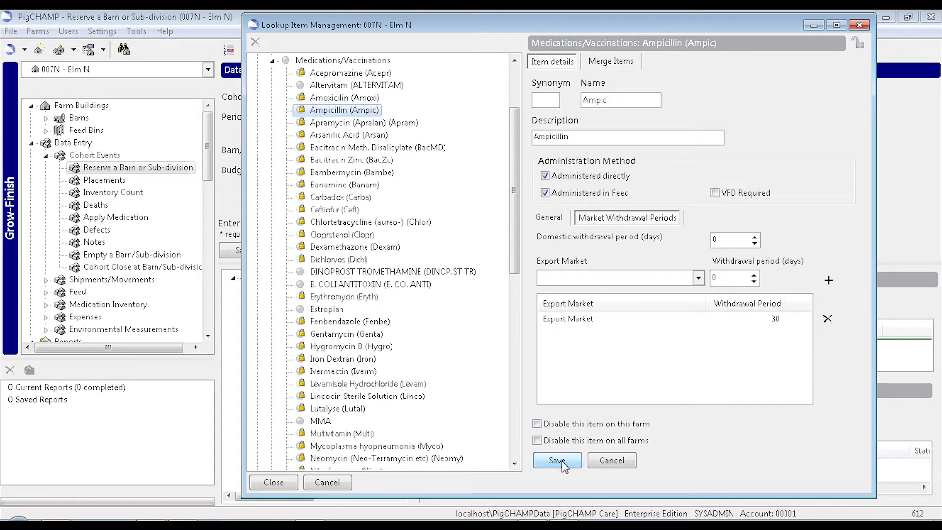
- Start a new operator item with the initials 3 and the first name "Operator 3"
left_click_drag(513, 246, 514, 199)
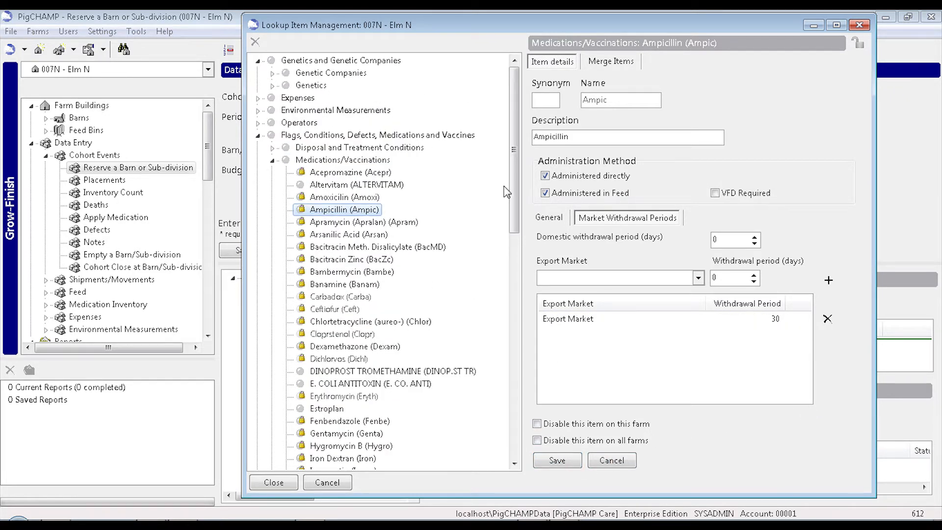
left_click(258, 136)
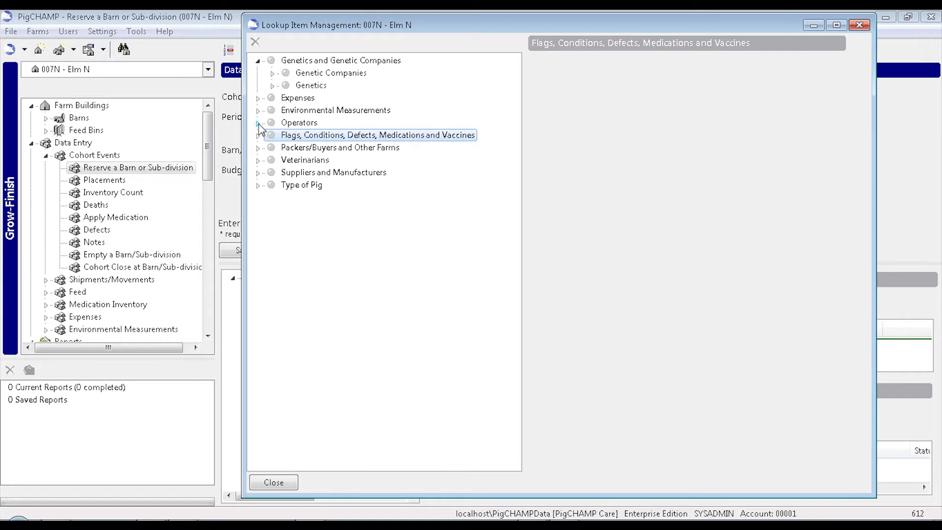
left_click(258, 123)
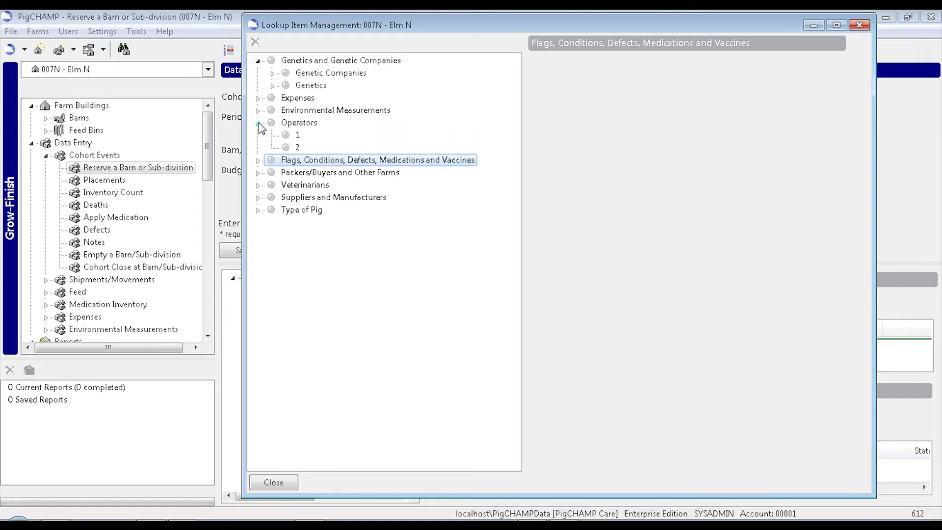
left_click(298, 124)
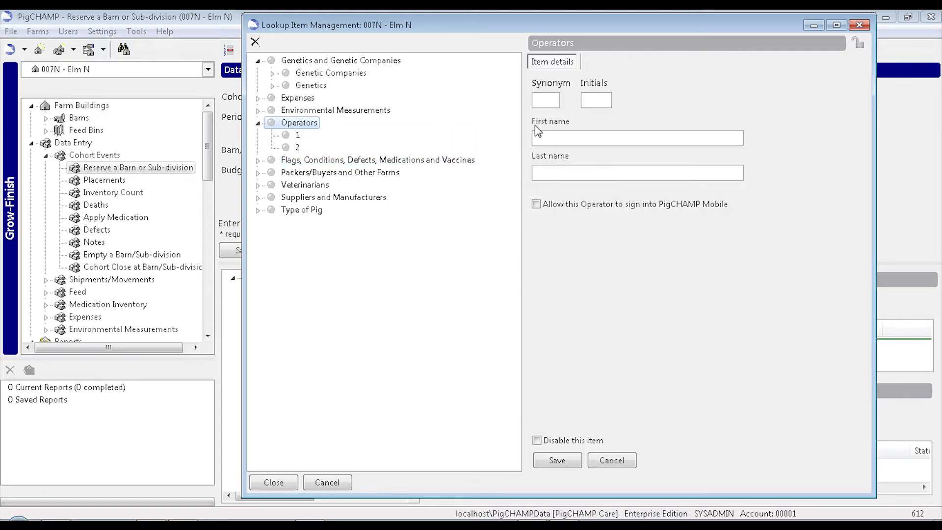
left_click(594, 102)
type("3")
left_click(591, 139)
type("Operator 3")
- Allow the new operator to sign into PigCHAMP Mobile, enter the mobile password and save the operator
left_click(536, 204)
left_click(560, 237)
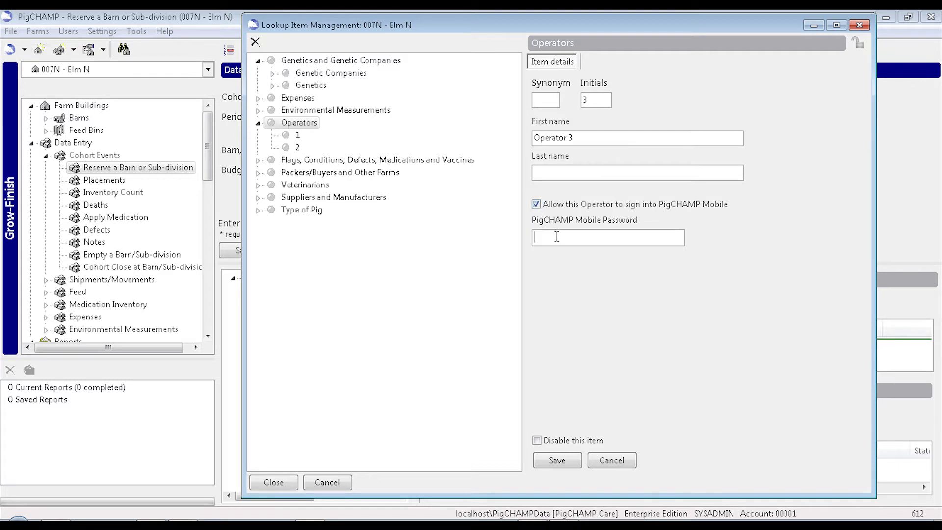
type("33333333")
left_click(557, 460)
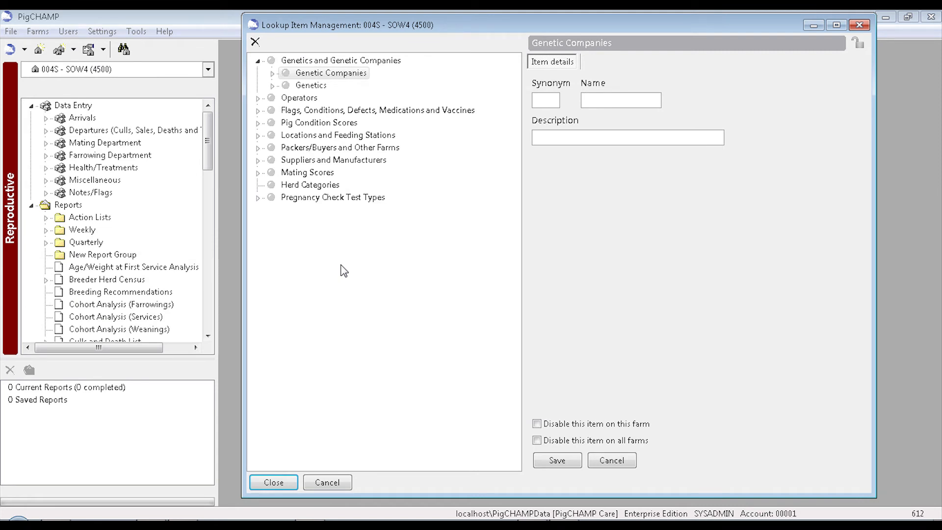
- Add a genetic company named GC3 with the description "Genetic Company 3" to farm 004S and save it
left_click(271, 73)
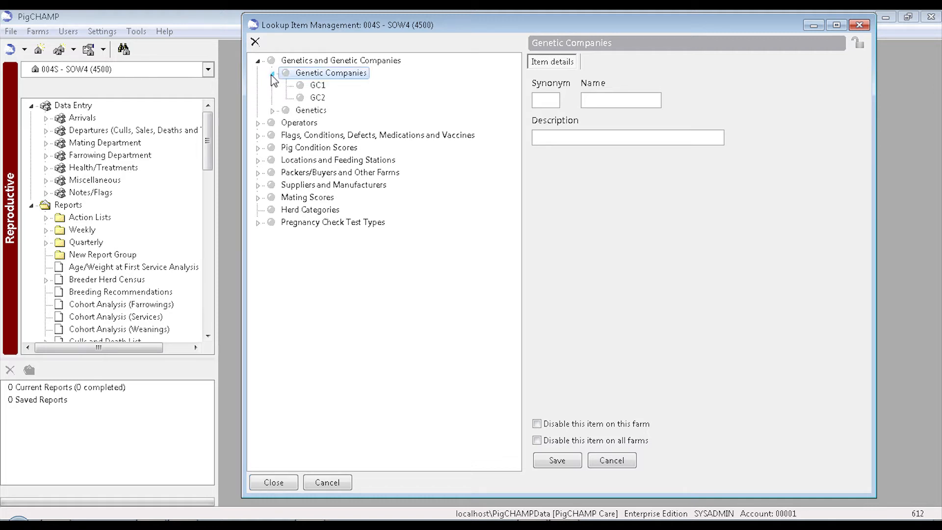
left_click(598, 103)
type("GC3")
left_click(575, 137)
type("Genetic Company 3")
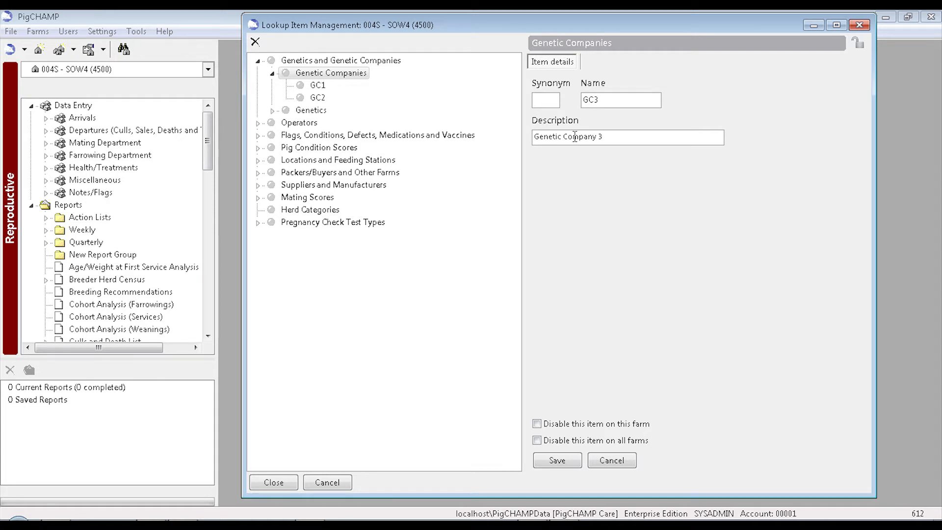
left_click(568, 464)
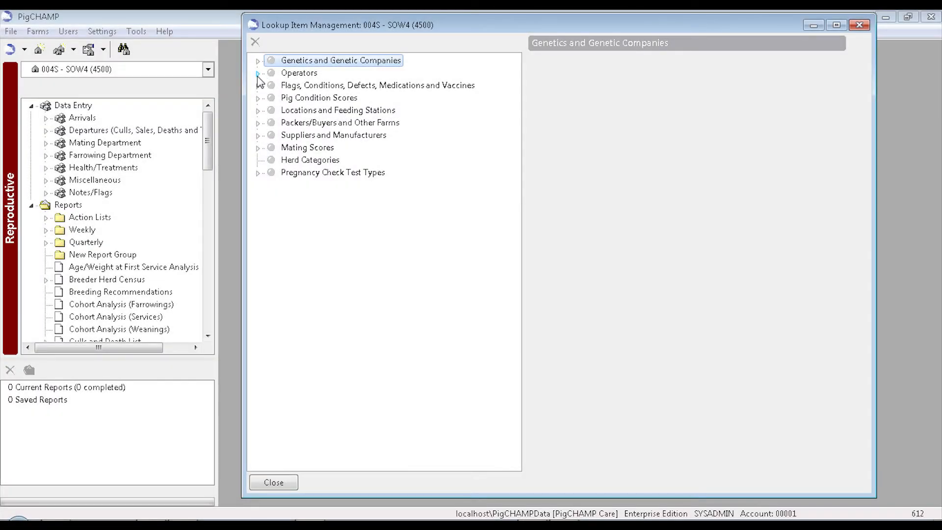
- Change the first name of operator 1 to "operator 1", enter the PigCHAMP Mobile password and save the operator
left_click(258, 74)
left_click(290, 86)
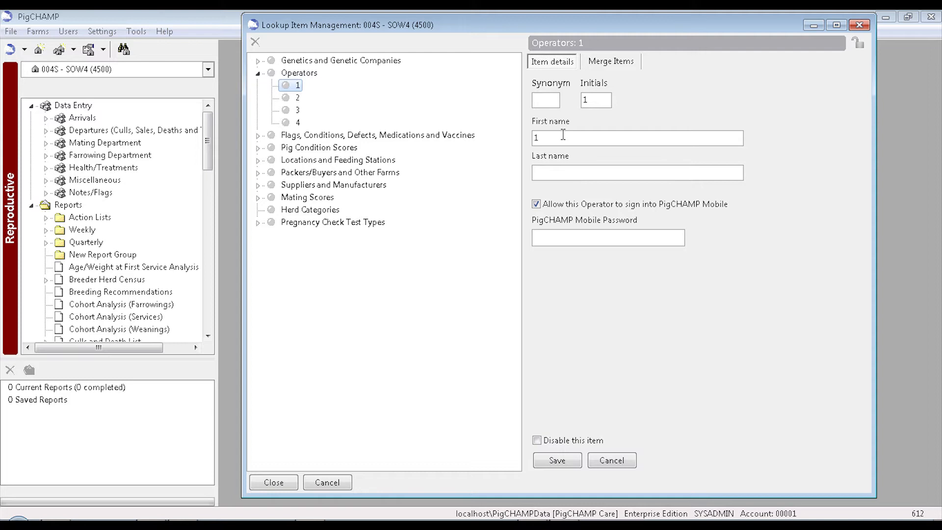
left_click_drag(563, 135, 517, 140)
type("operator 1")
left_click(612, 241)
type("11111111")
left_click(554, 467)
left_click(257, 73)
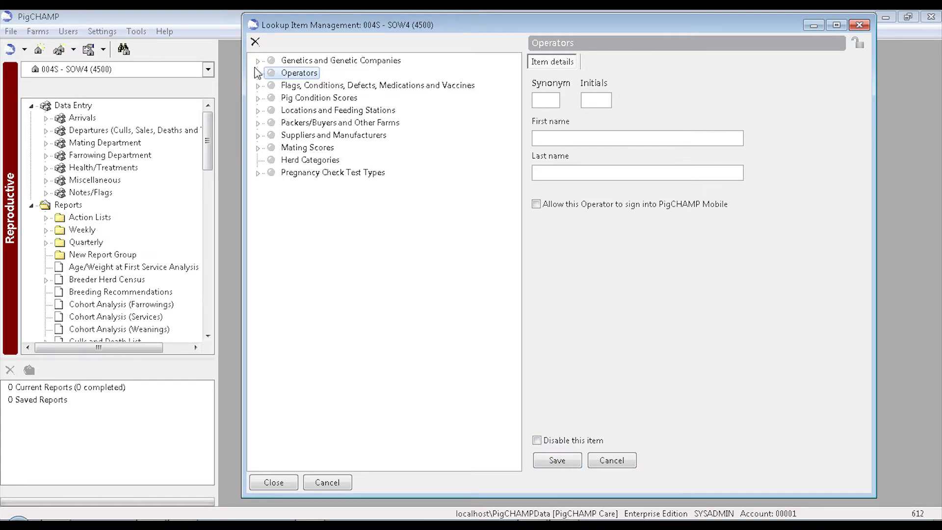
- Delete the Genetic Company 3 (GC3) item from the genetic companies
left_click(257, 61)
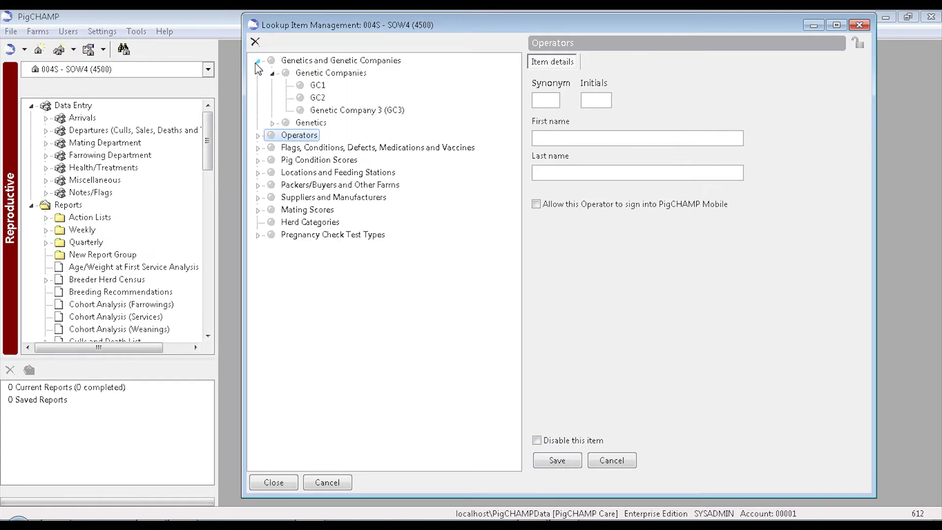
left_click(357, 110)
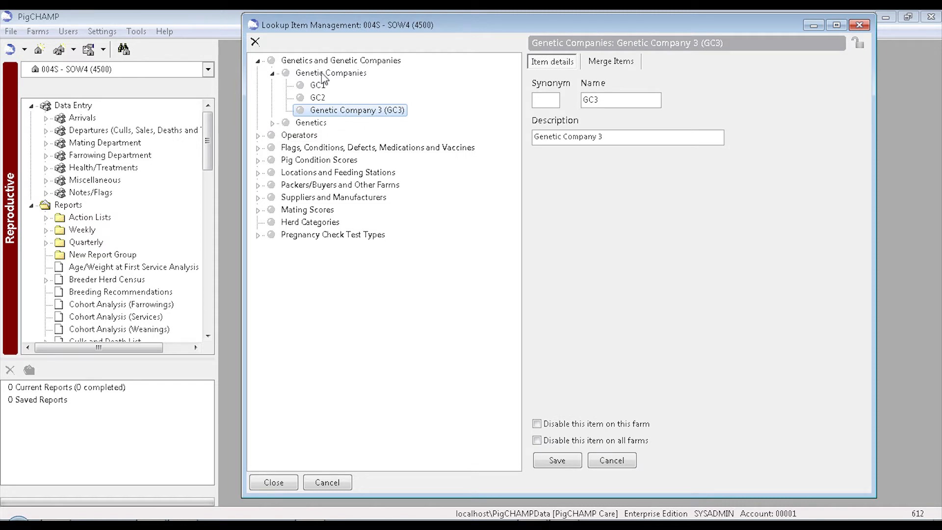
left_click(255, 42)
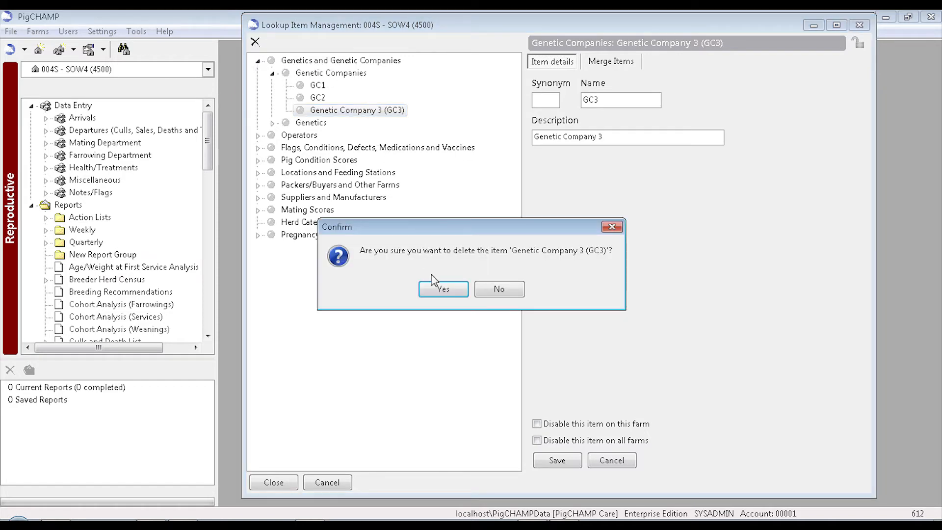
left_click(437, 293)
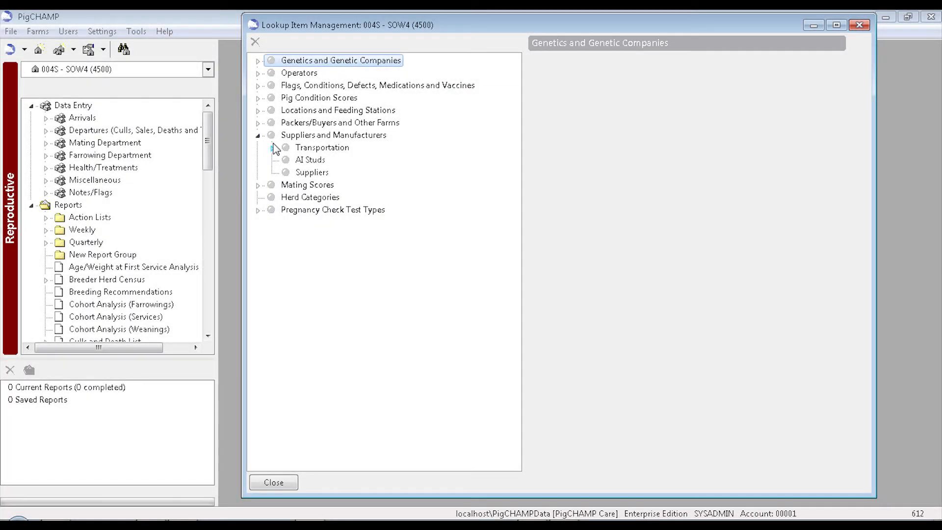
- Disable the Trucks R Us transportation item on this farm only and save it
left_click(273, 147)
left_click(329, 173)
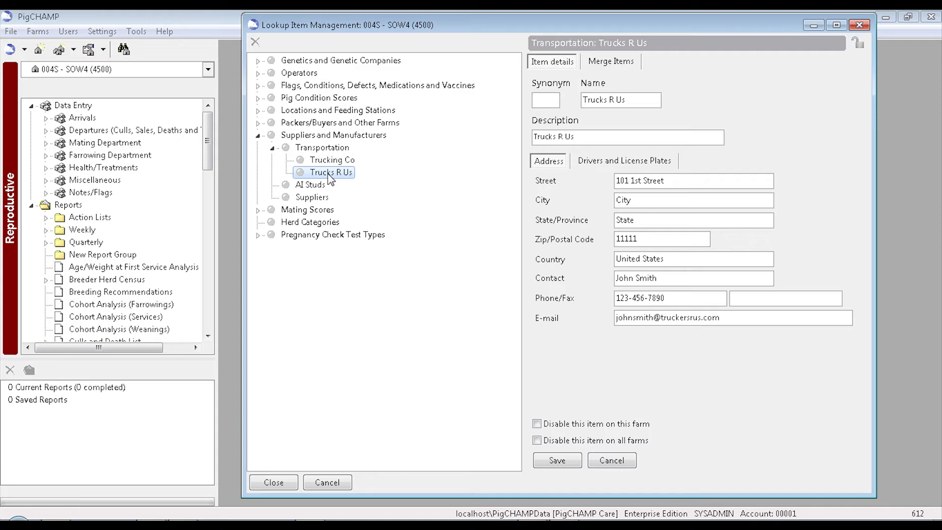
left_click(571, 425)
left_click(572, 441)
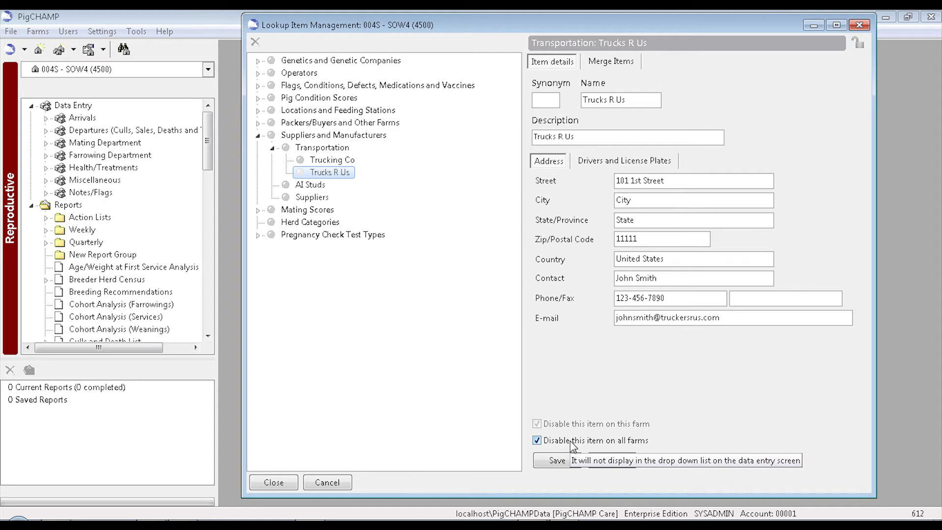
left_click(572, 441)
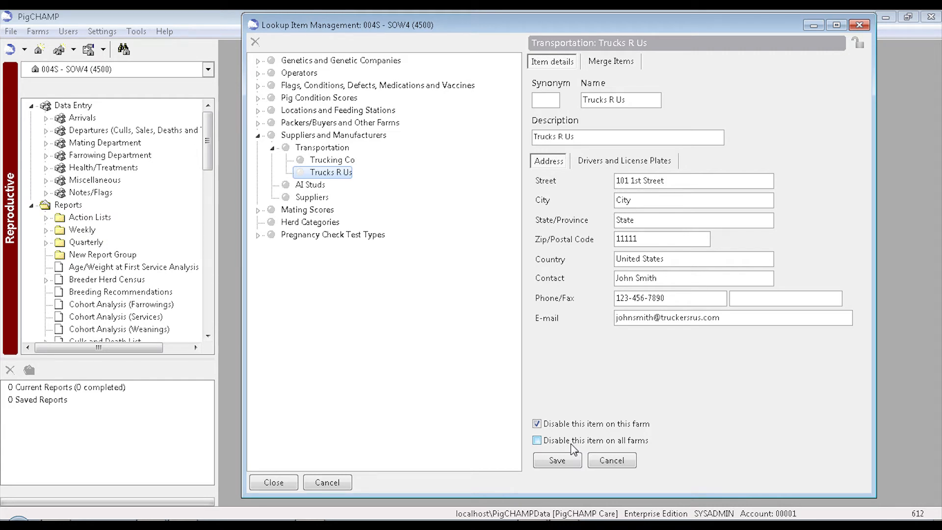
left_click(567, 462)
left_click(257, 136)
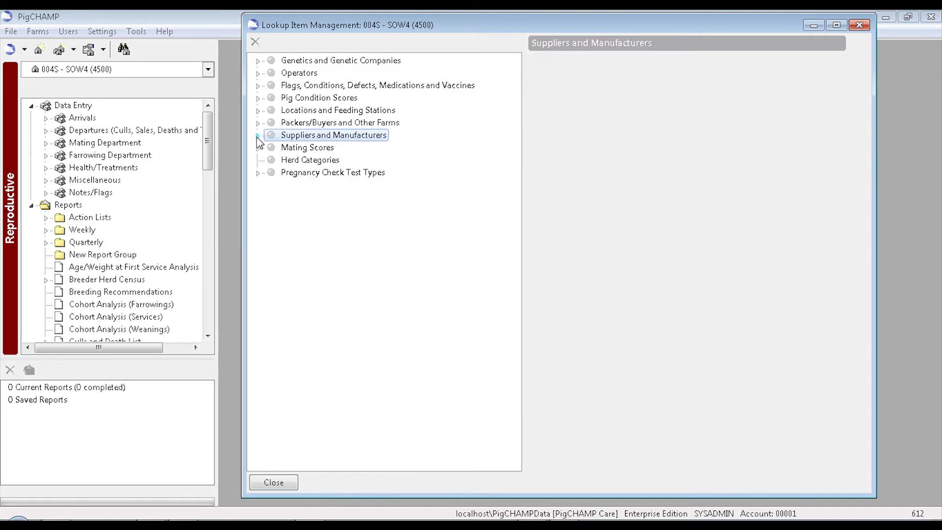
- Open the merge settings of the Unthrifty/runts item in the disposal and treatment conditions
left_click(258, 86)
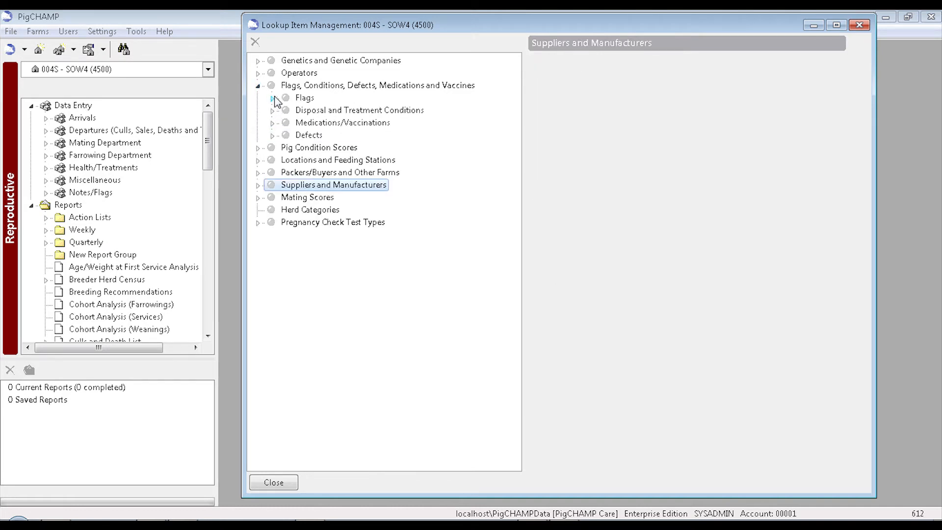
left_click(295, 113)
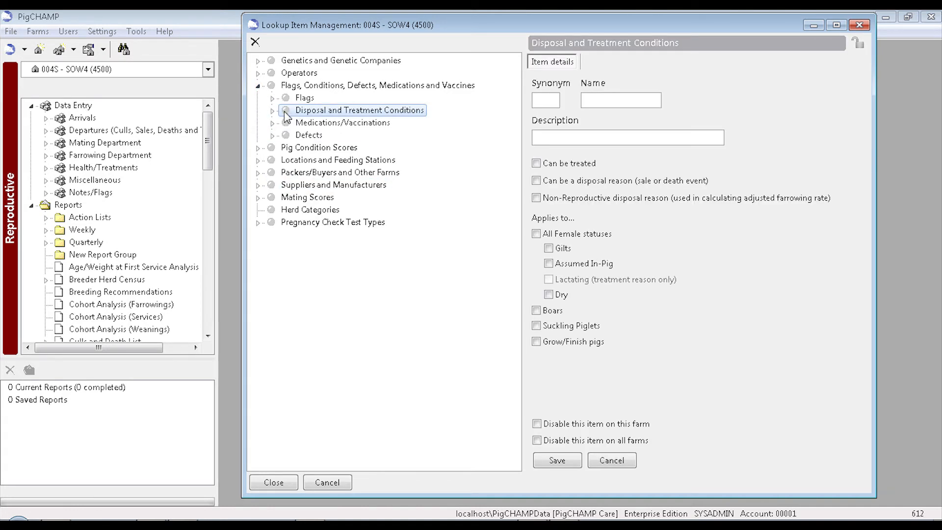
left_click(273, 111)
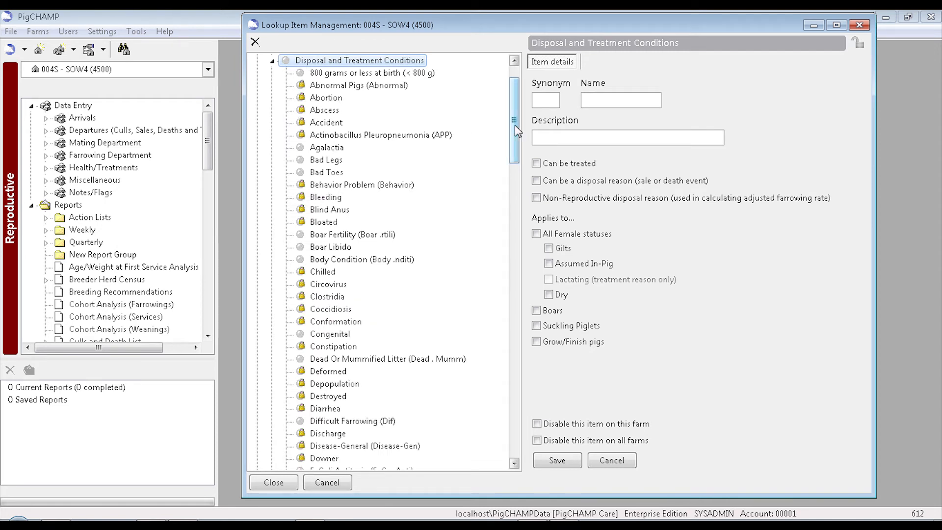
left_click_drag(516, 129, 512, 406)
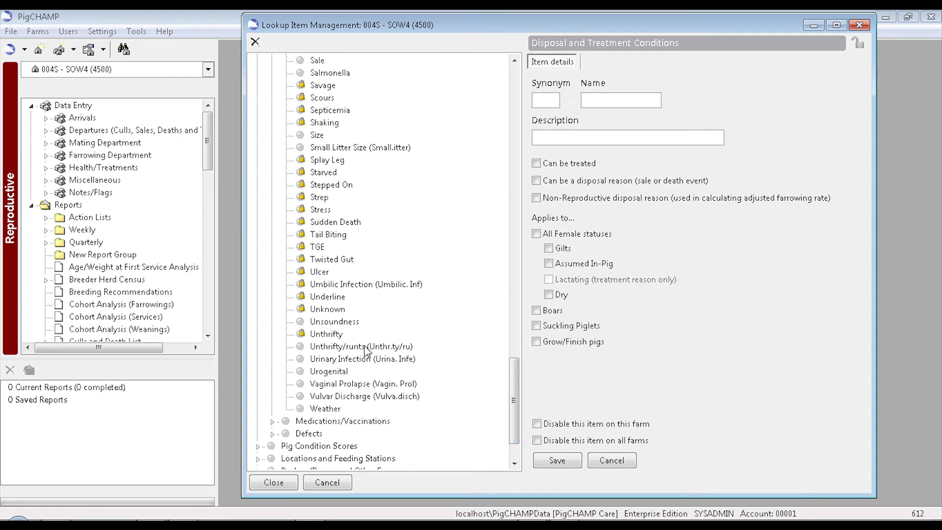
left_click(361, 347)
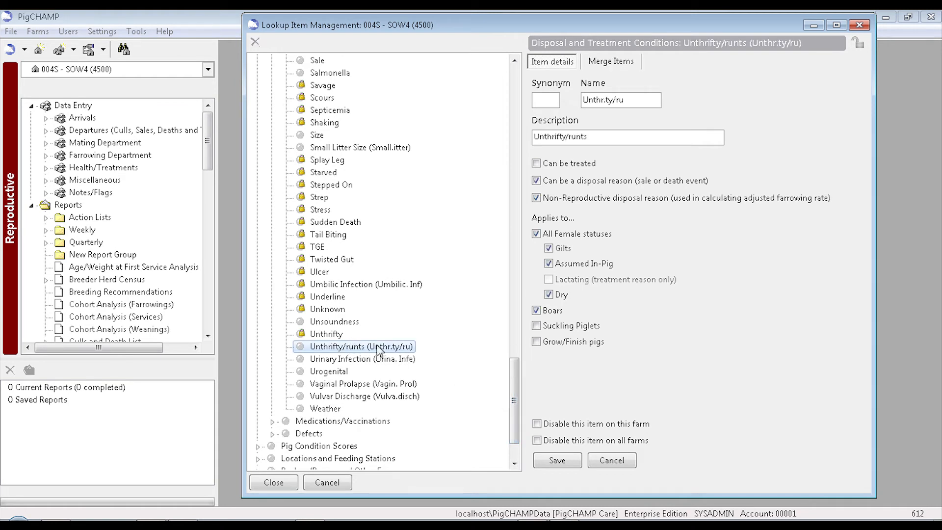
left_click(611, 64)
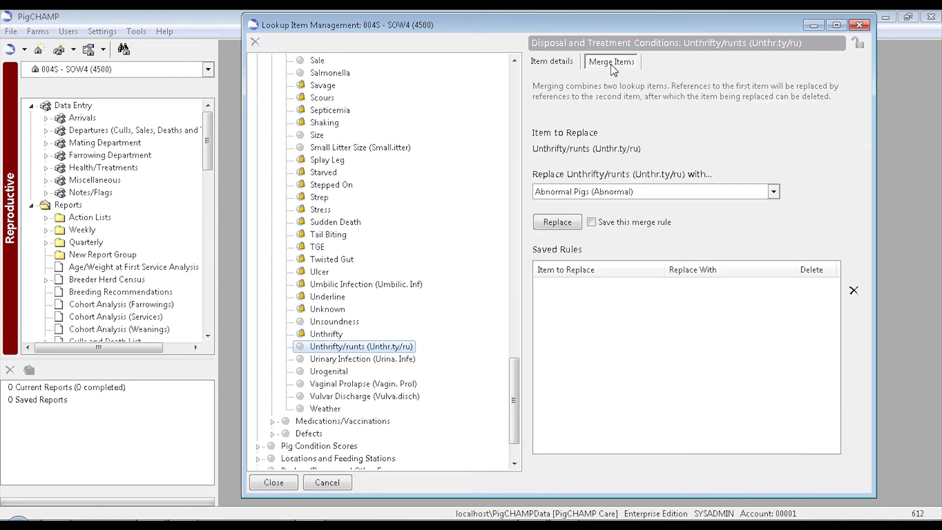
- Merge Unthrifty/runts into Unthrifty, saving the merge rule and deleting the replaced item
left_click(763, 192)
left_click_drag(774, 219, 775, 283)
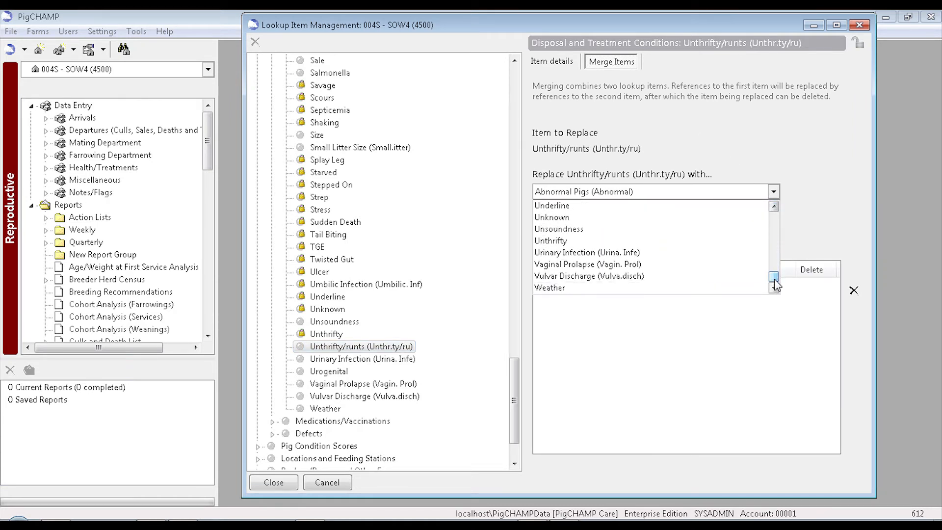
left_click(611, 240)
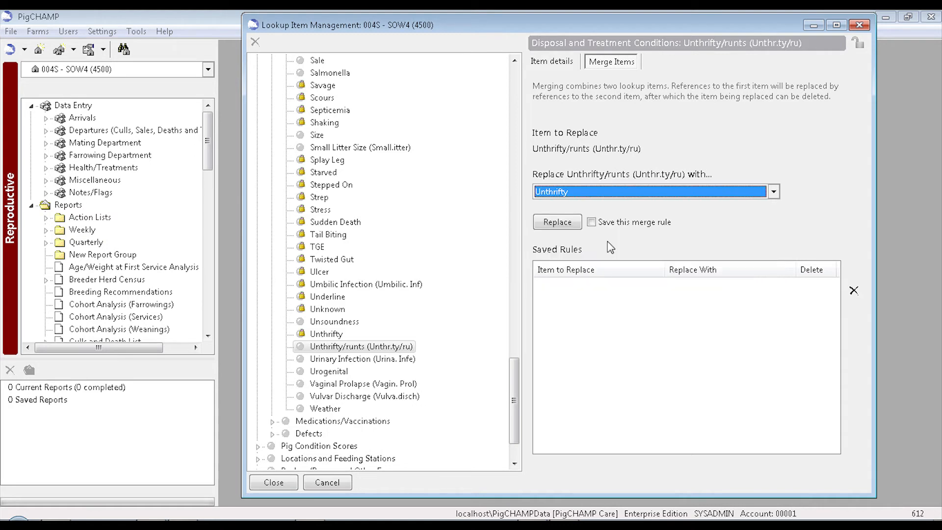
left_click(591, 223)
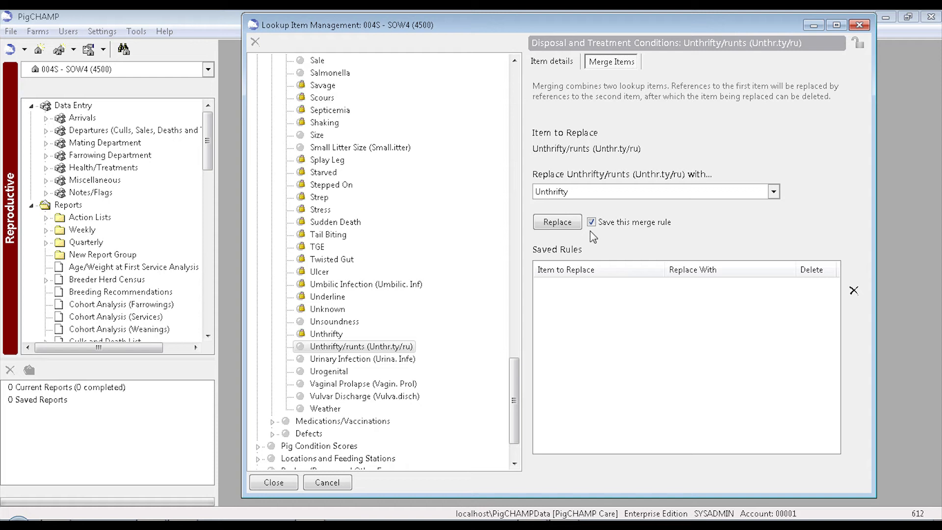
left_click(560, 222)
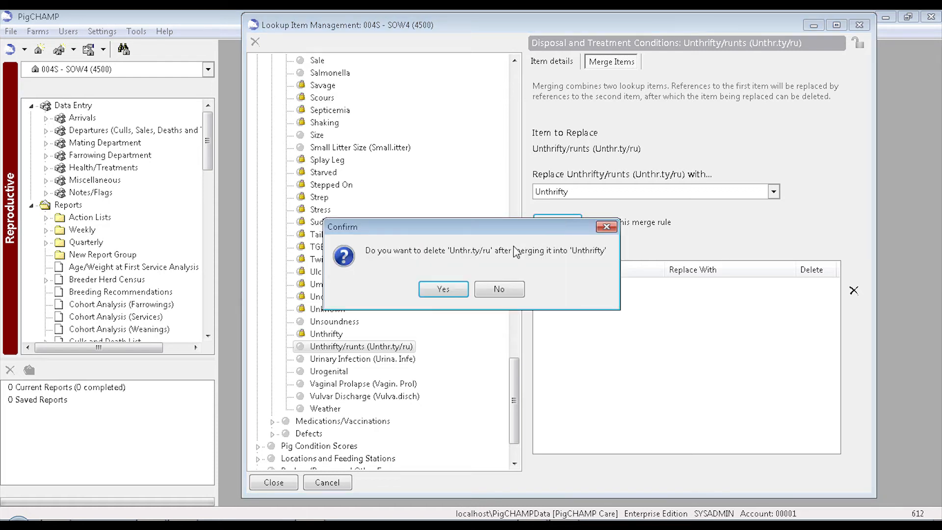
left_click(448, 292)
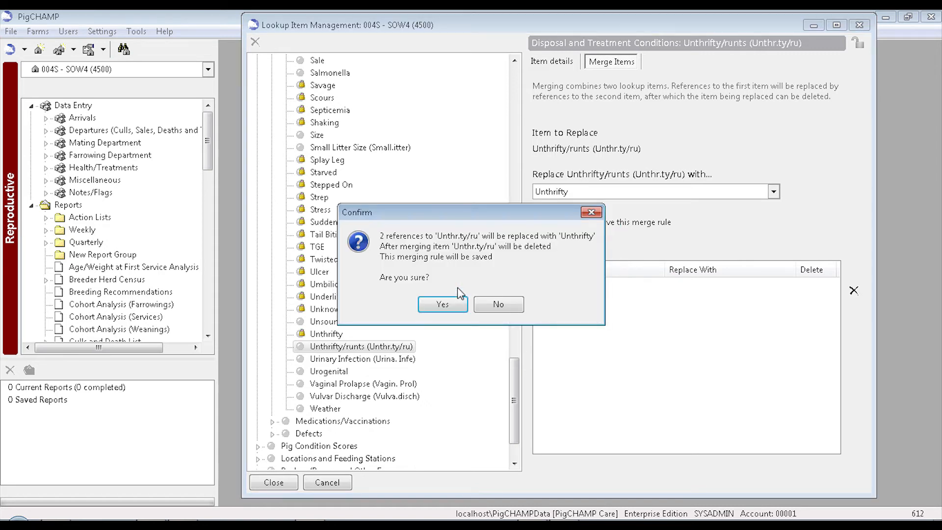
left_click(444, 303)
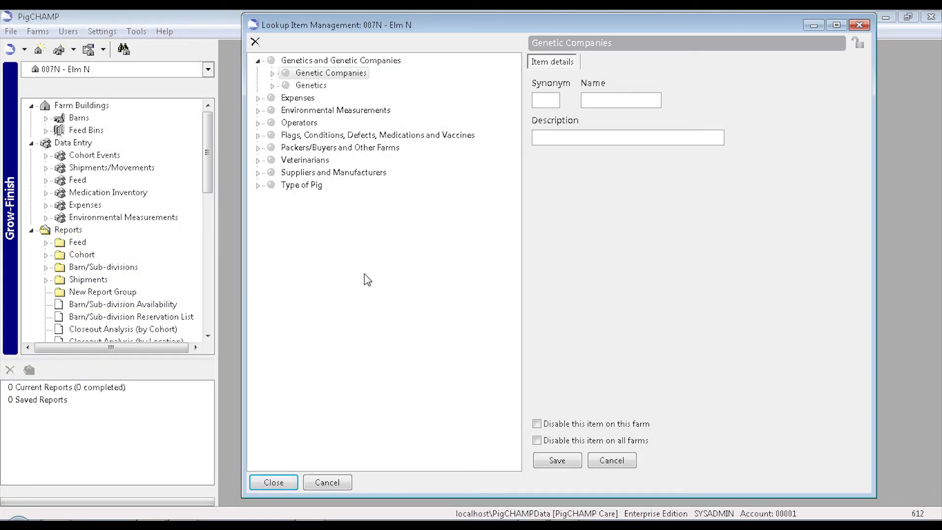
- Examine the details of the expense items on farm 007N, from Electricity through Water
left_click(259, 99)
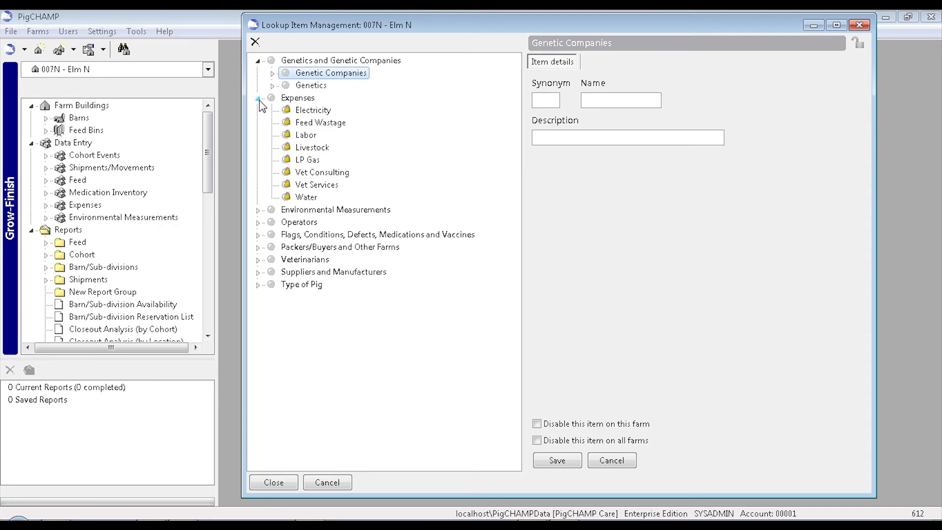
left_click(289, 112)
left_click(292, 124)
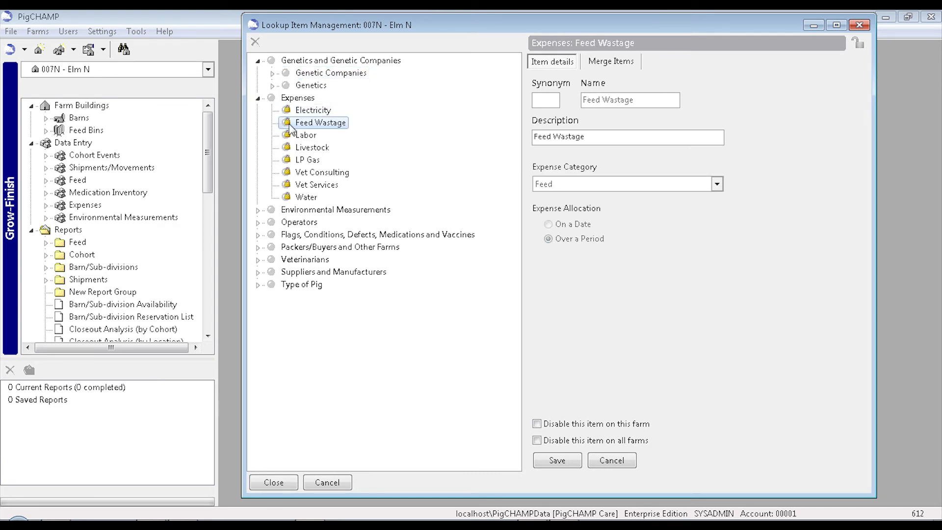
left_click(293, 139)
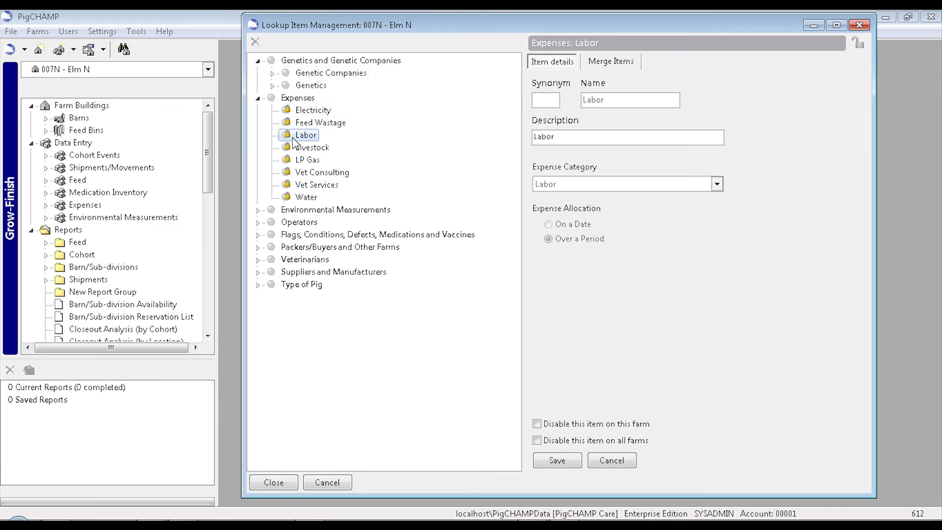
left_click(297, 160)
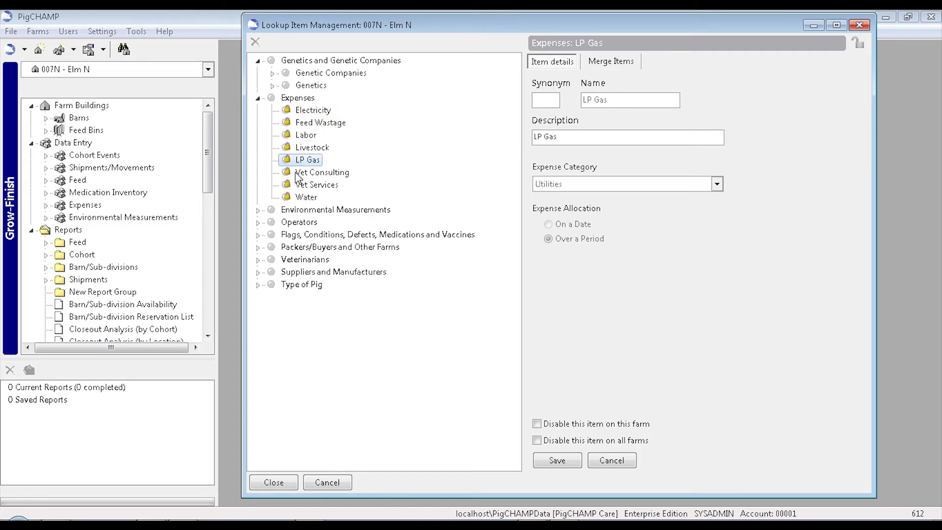
left_click(297, 173)
left_click(298, 189)
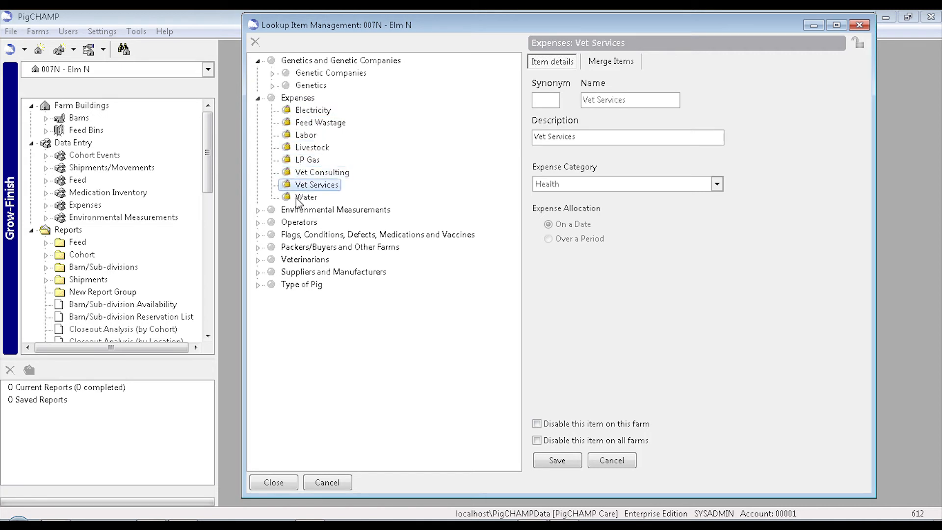
left_click(299, 200)
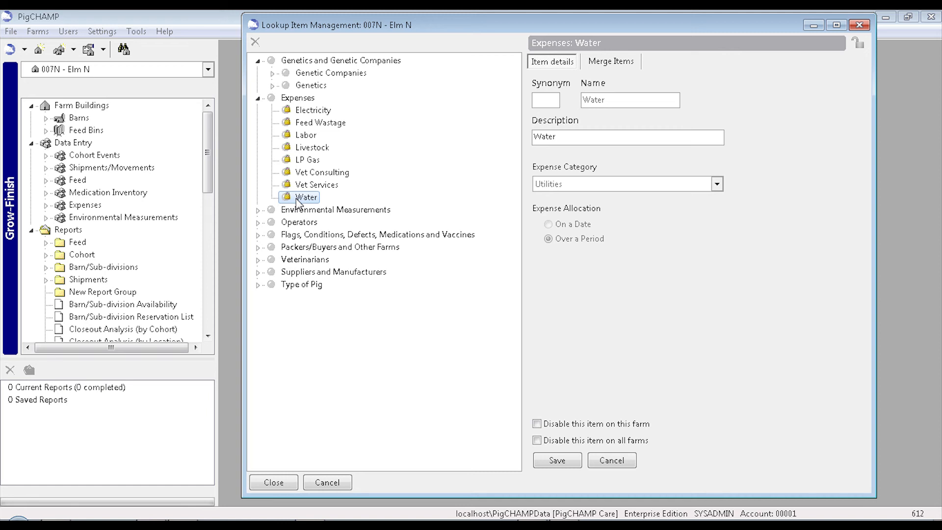
left_click(257, 99)
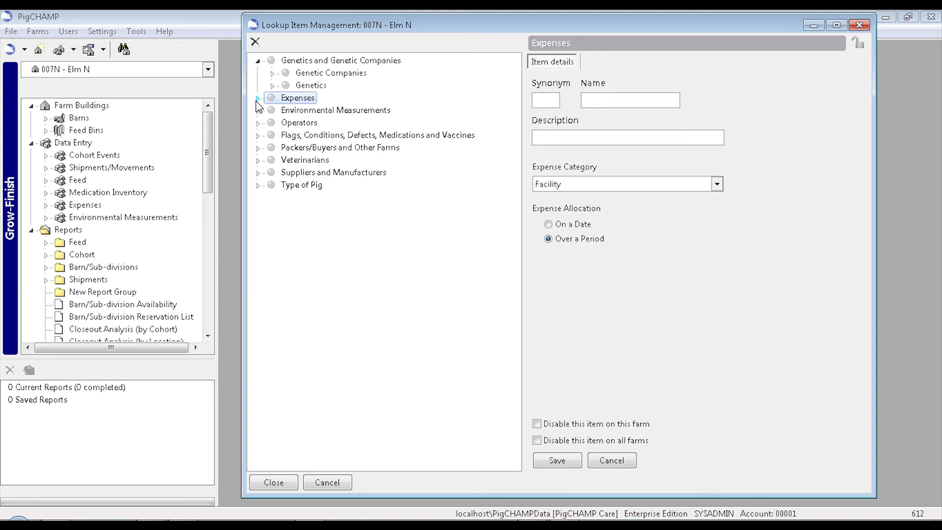
- Set the Water Consumption measurement to 1 decimal place, recorded over a period, and append "(weekly)" to its description
left_click(258, 111)
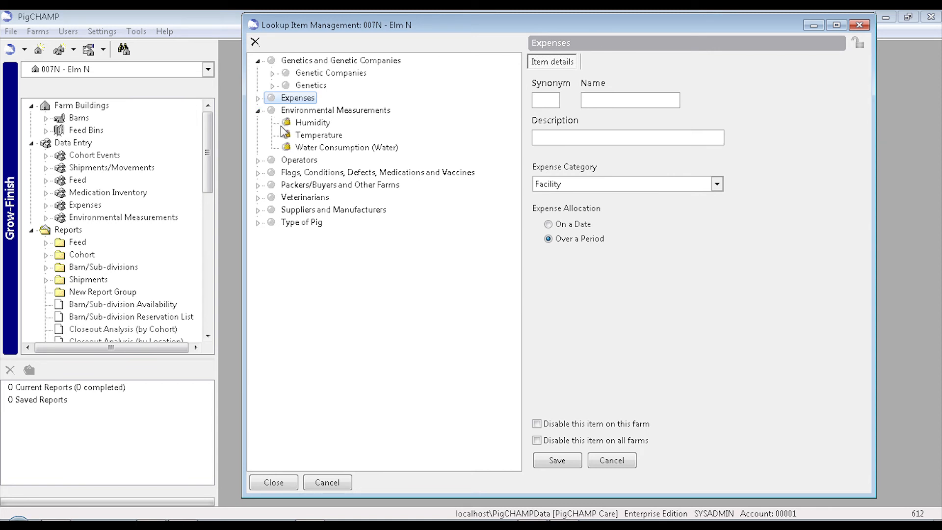
left_click(295, 151)
left_click_drag(556, 274, 528, 273)
type("1")
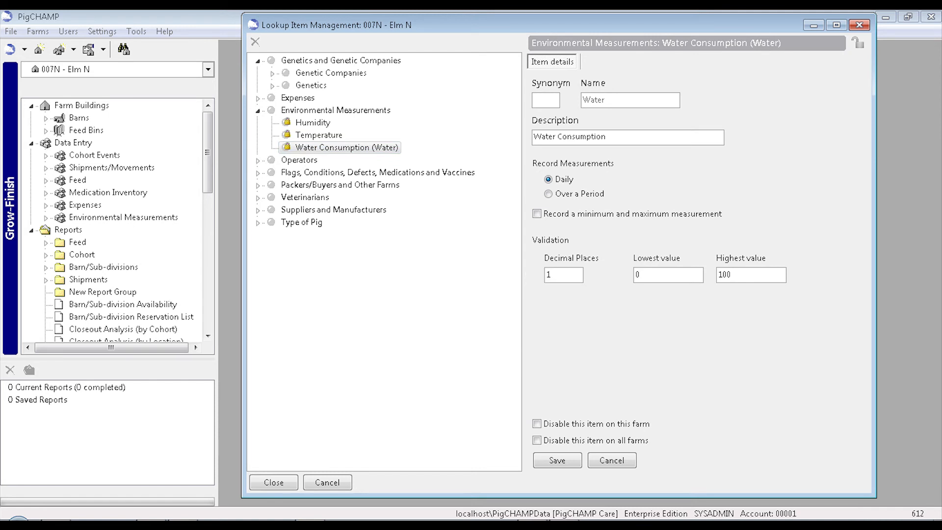
left_click(567, 195)
left_click(621, 137)
type("(weekly)")
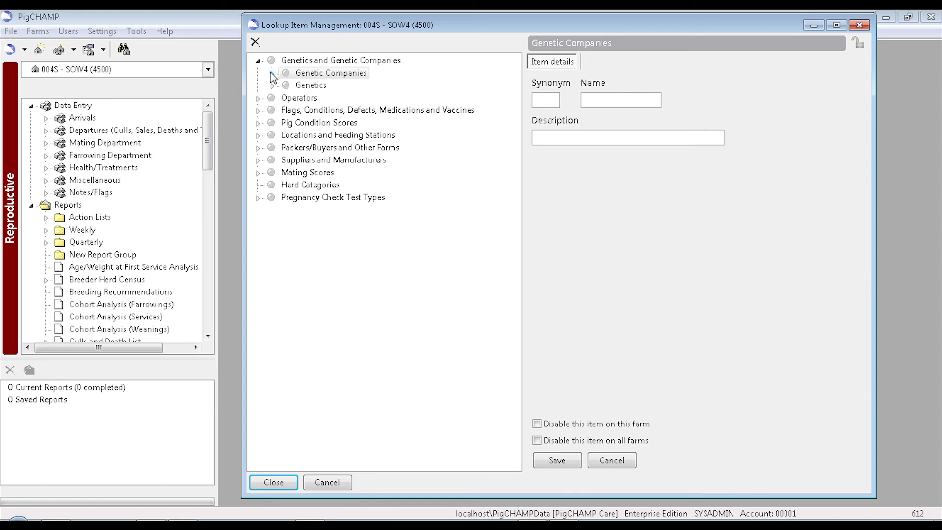
- Start a new genetics item on farm 004S with the name GEN3 and the description GEN3
left_click(273, 86)
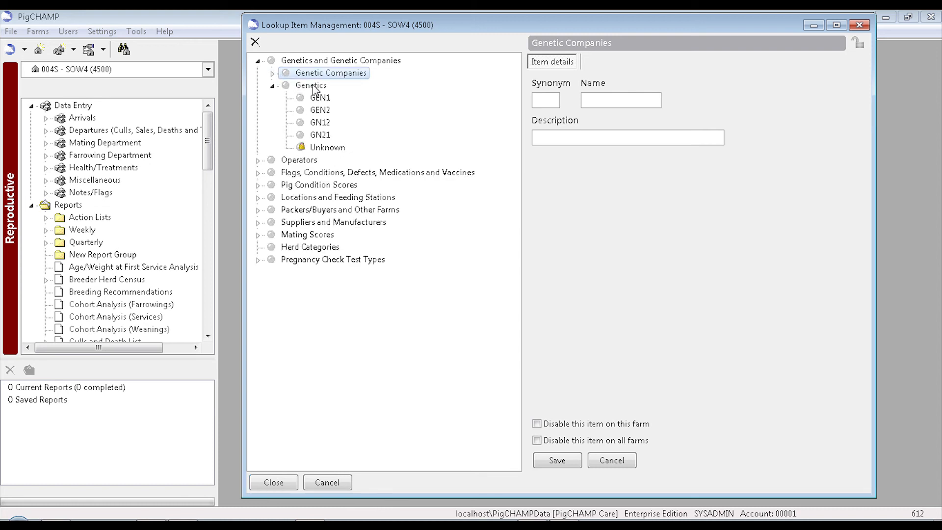
left_click(314, 87)
left_click(603, 105)
type("GEN")
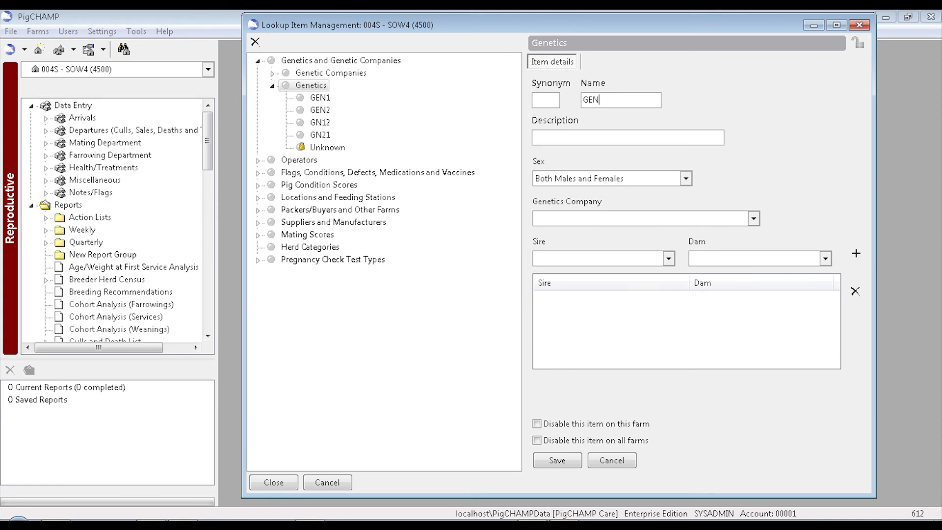
type("3")
left_click(603, 139)
type("GEN3")
- Keep the new genetics item's sex as Both Males and Females and assign it to genetics company GC1
left_click(685, 179)
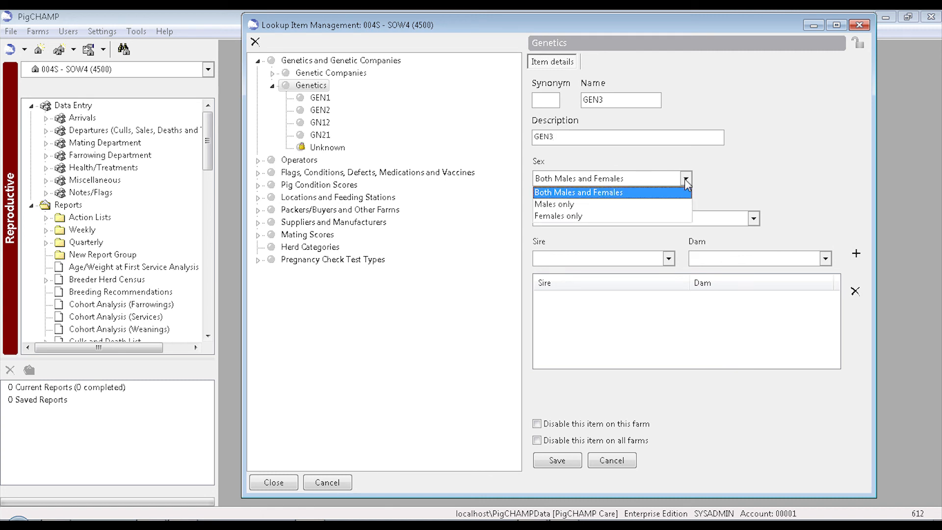
left_click(685, 180)
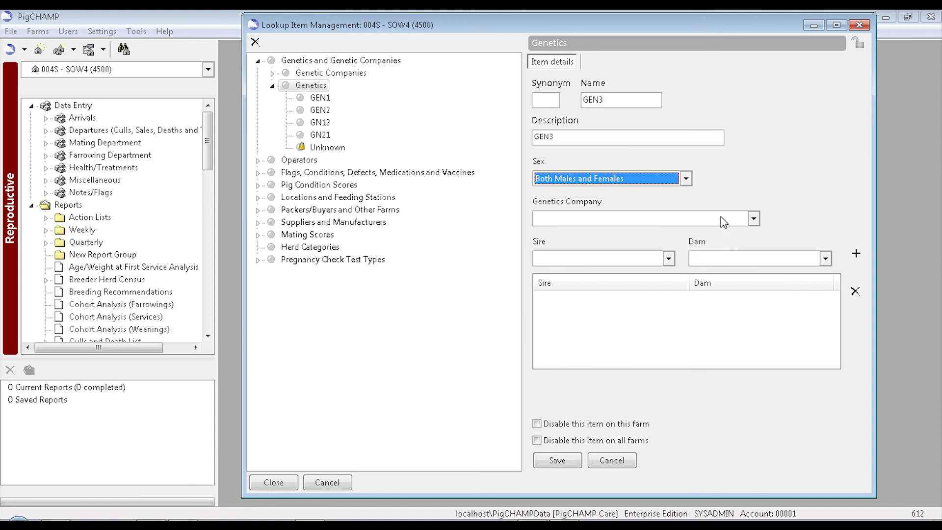
left_click(740, 221)
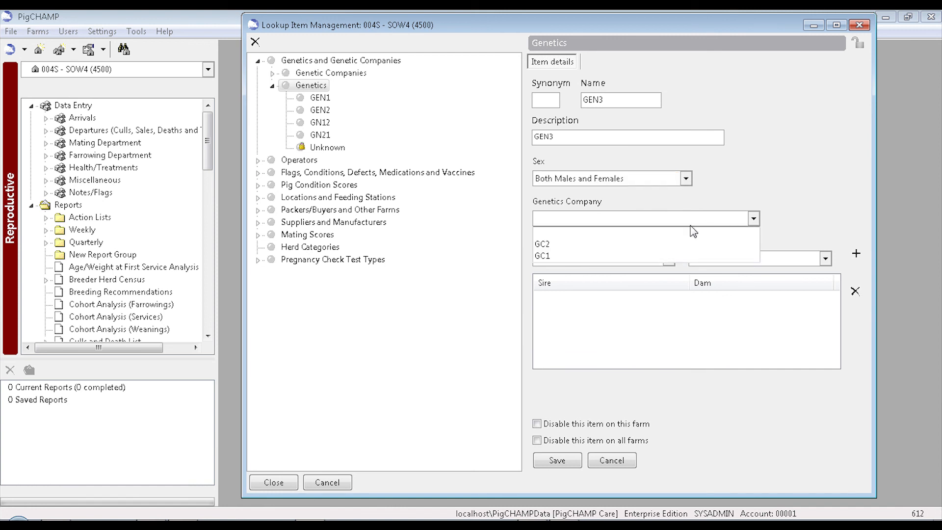
left_click(616, 257)
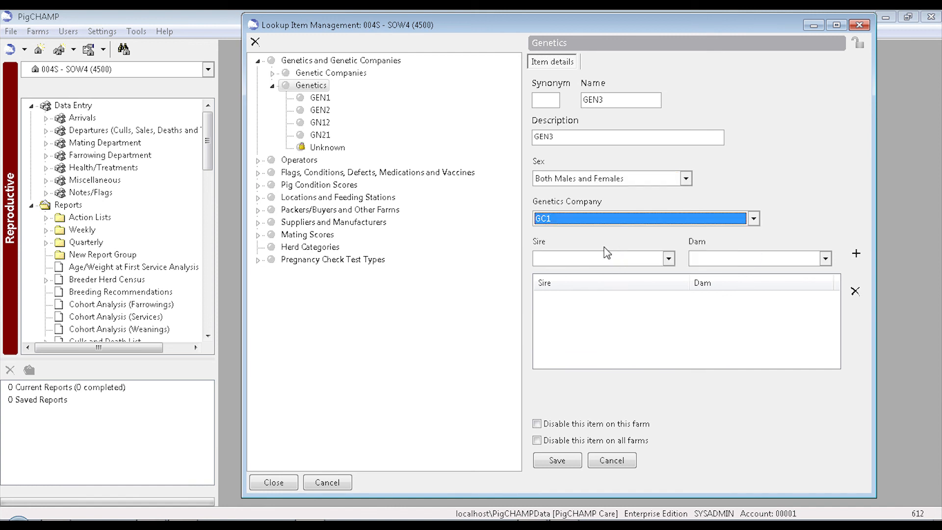
- Add the parent combination of sire GEN1 and dam GN12 to the GEN3 genetics item
left_click(673, 258)
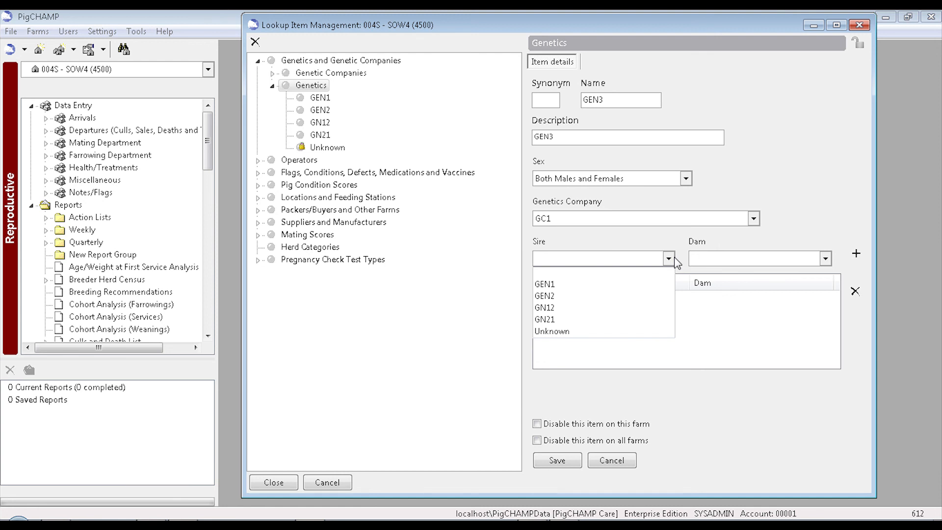
left_click(611, 285)
left_click(826, 259)
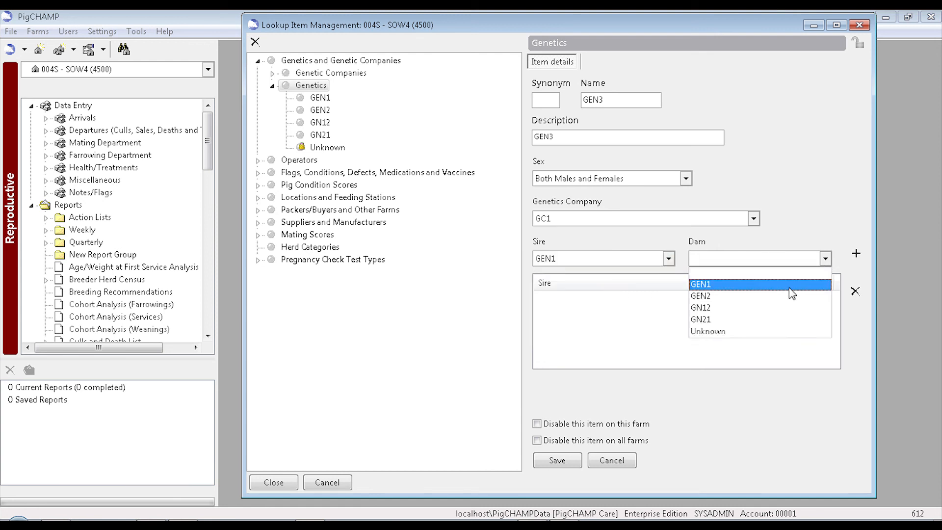
left_click(768, 309)
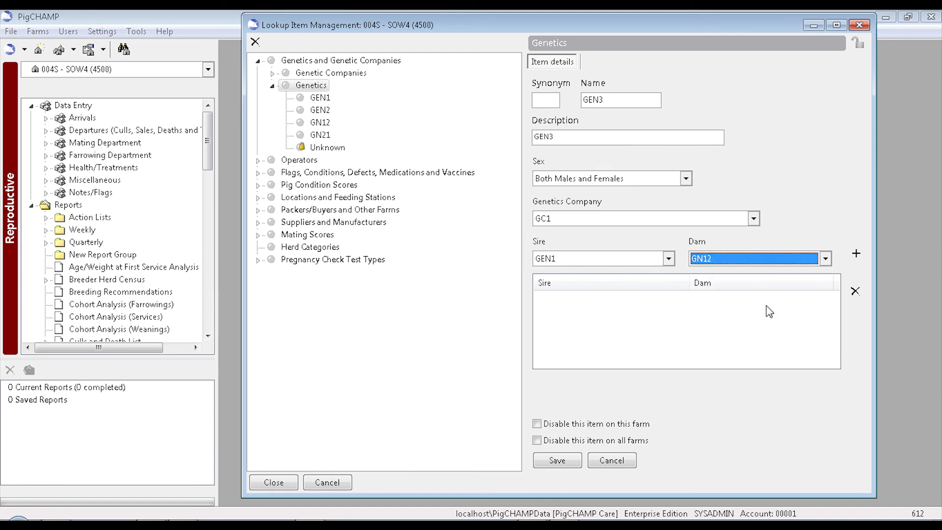
left_click(855, 256)
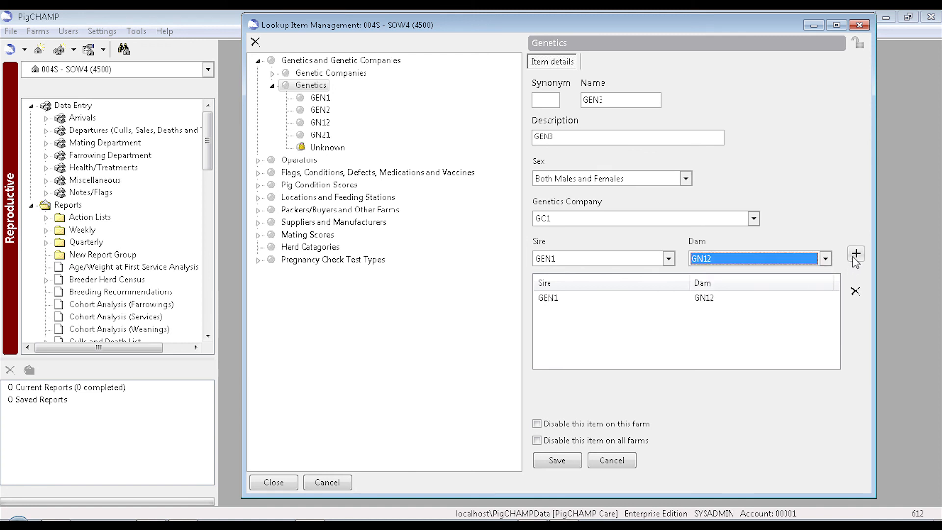